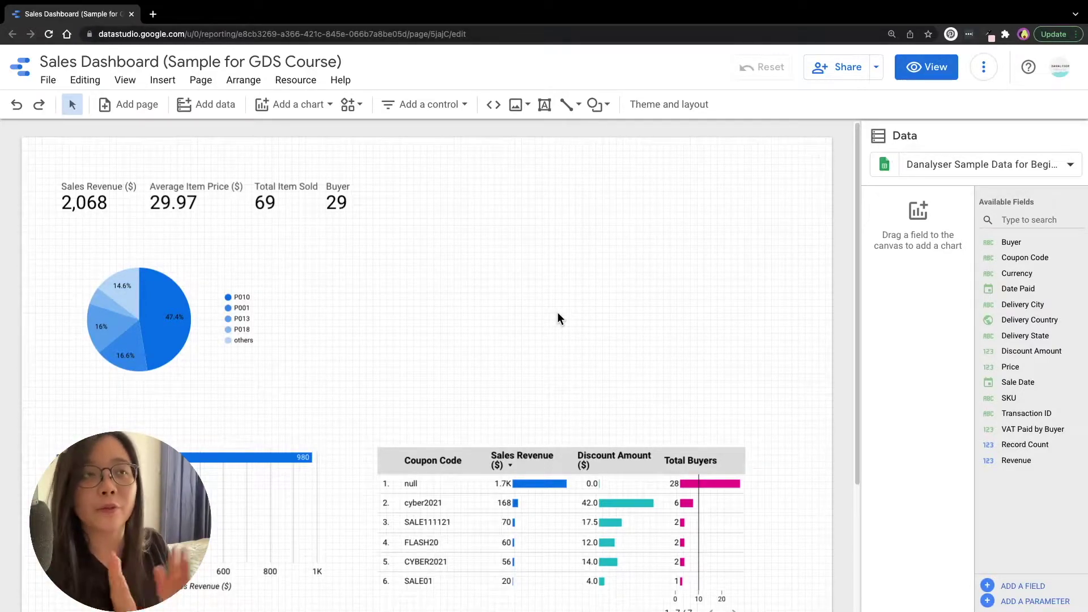
- Place a widened time series chart over Sale Date and switch its metric to Price
{"action": "left_click", "coordinate": [308, 107]}
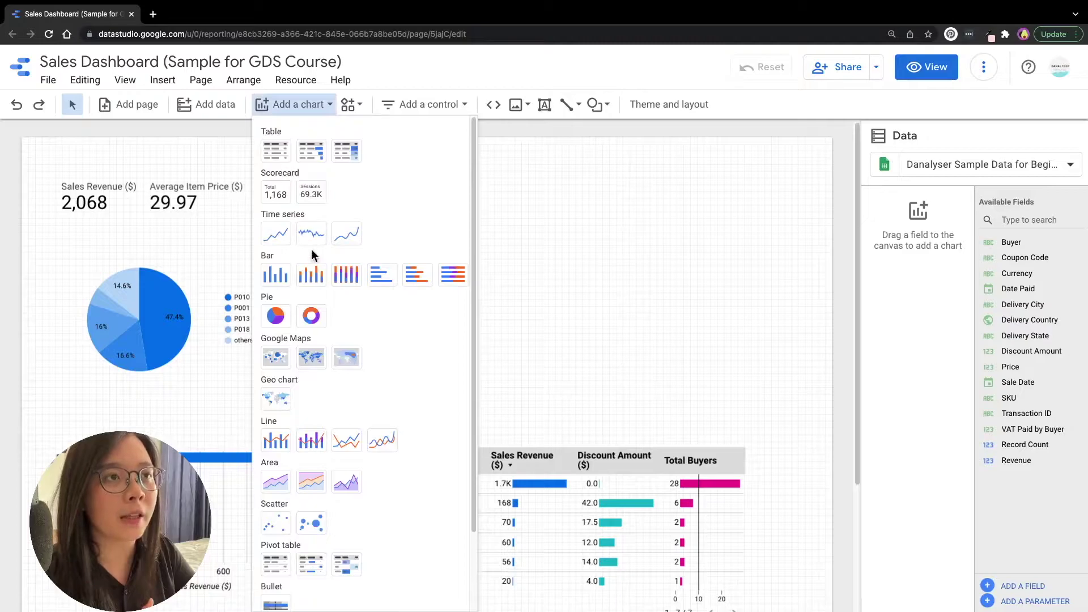
{"action": "left_click", "coordinate": [275, 237]}
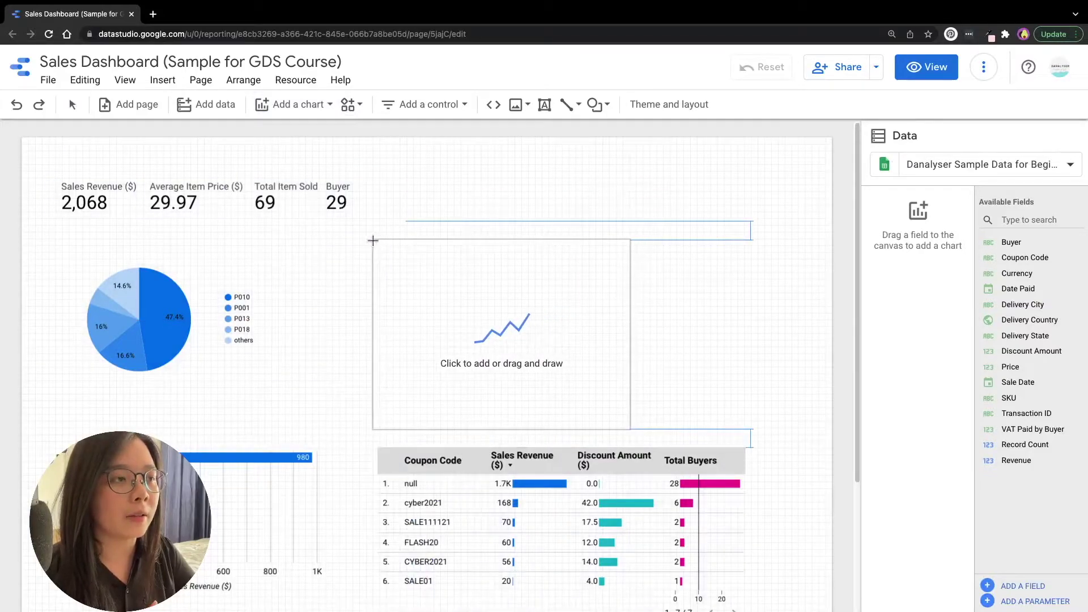
{"action": "left_click", "coordinate": [372, 241]}
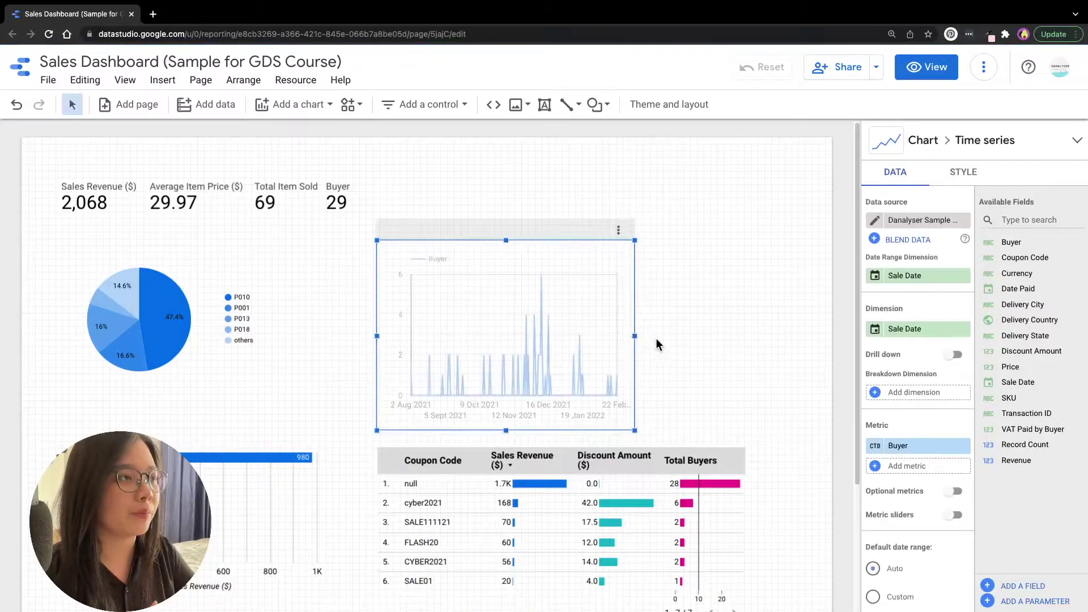
{"action": "left_click_drag", "start_coordinate": [634, 336], "coordinate": [788, 350]}
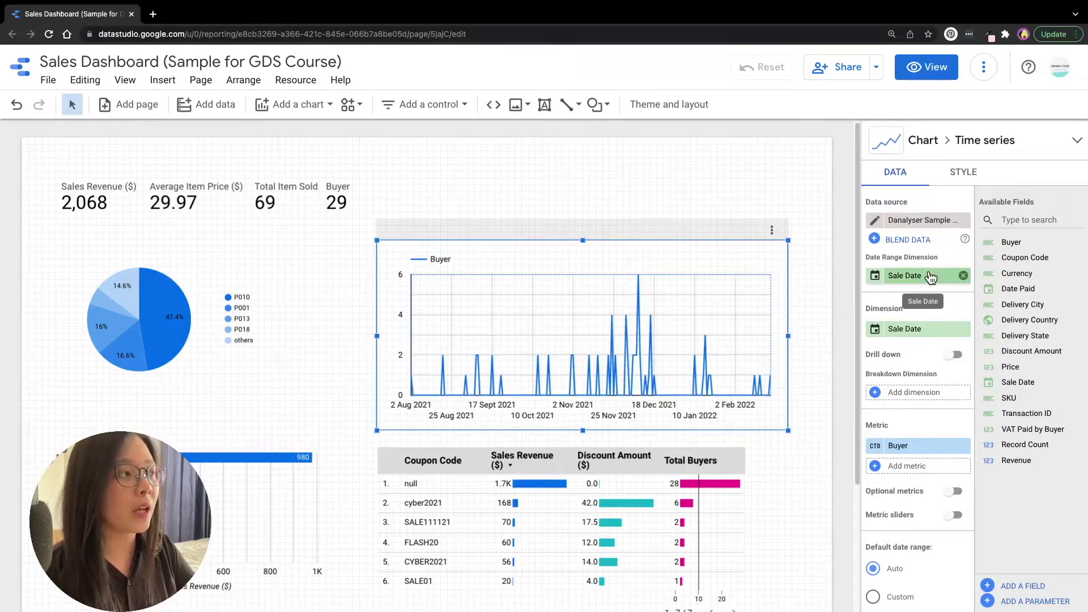
{"action": "scroll", "coordinate": [899, 364], "scroll_direction": "down", "scroll_amount": 2}
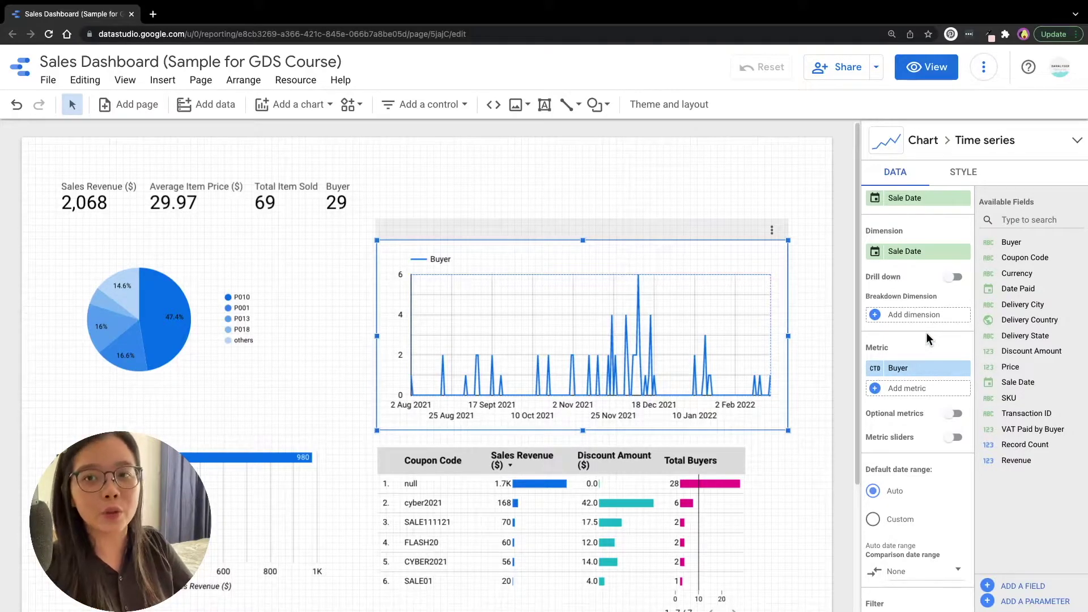
{"action": "left_click_drag", "start_coordinate": [1012, 368], "coordinate": [908, 371]}
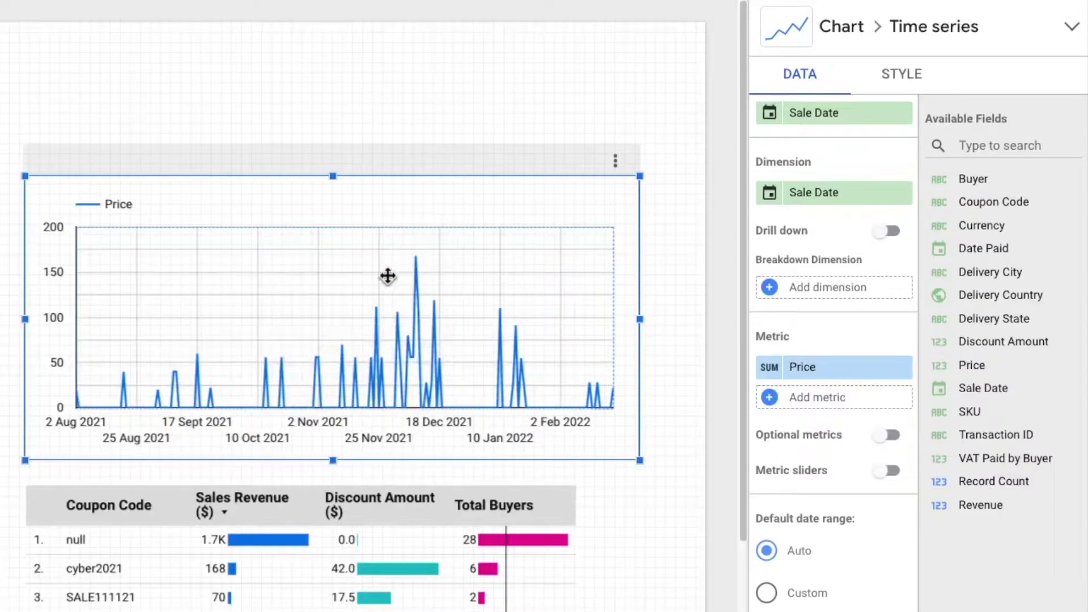
- Rename the chart's Price metric to 'Sales Revenue ($)'
{"action": "left_click", "coordinate": [770, 372]}
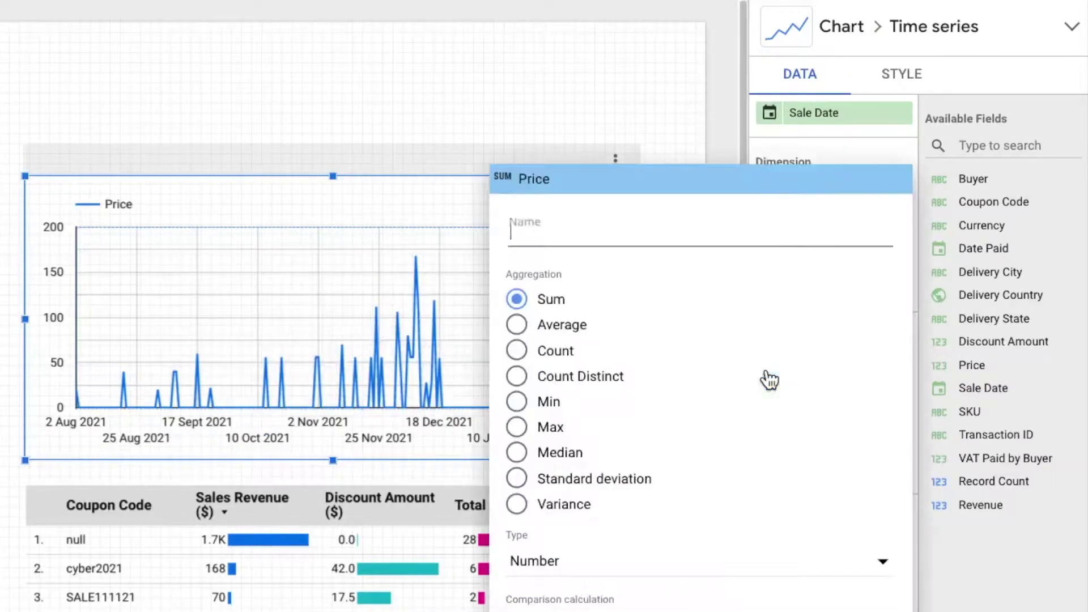
{"action": "type", "text": "Sales Re"}
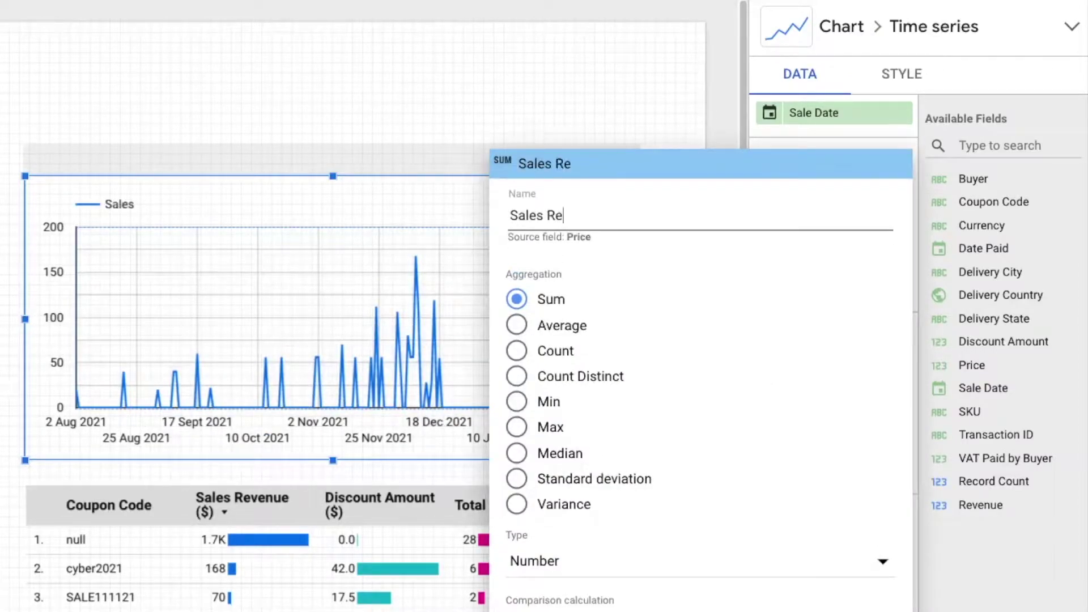
{"action": "type", "text": "venue ($)"}
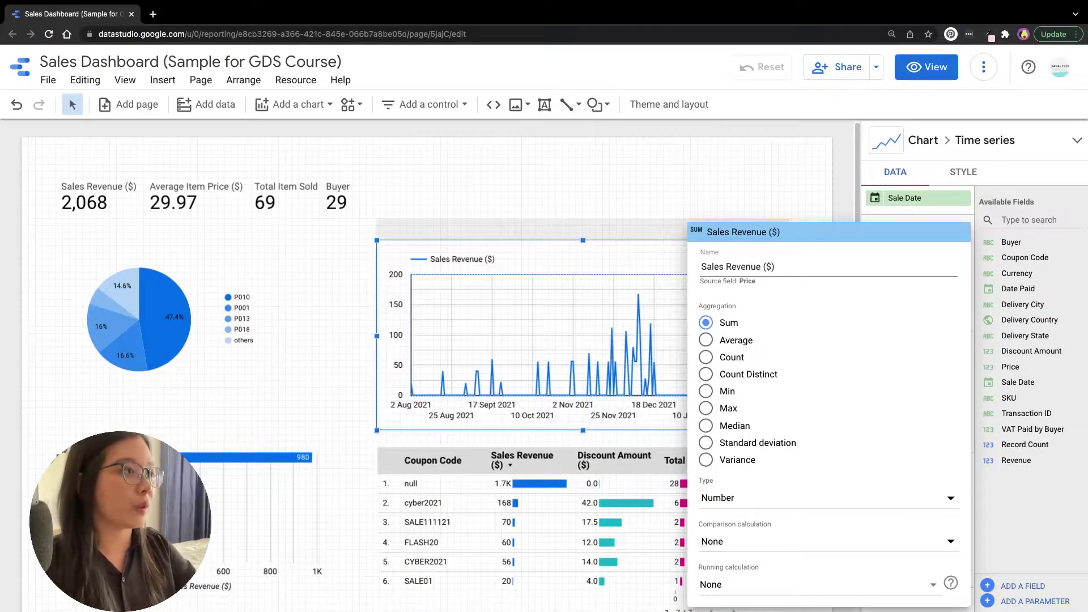
{"action": "key", "text": "Return"}
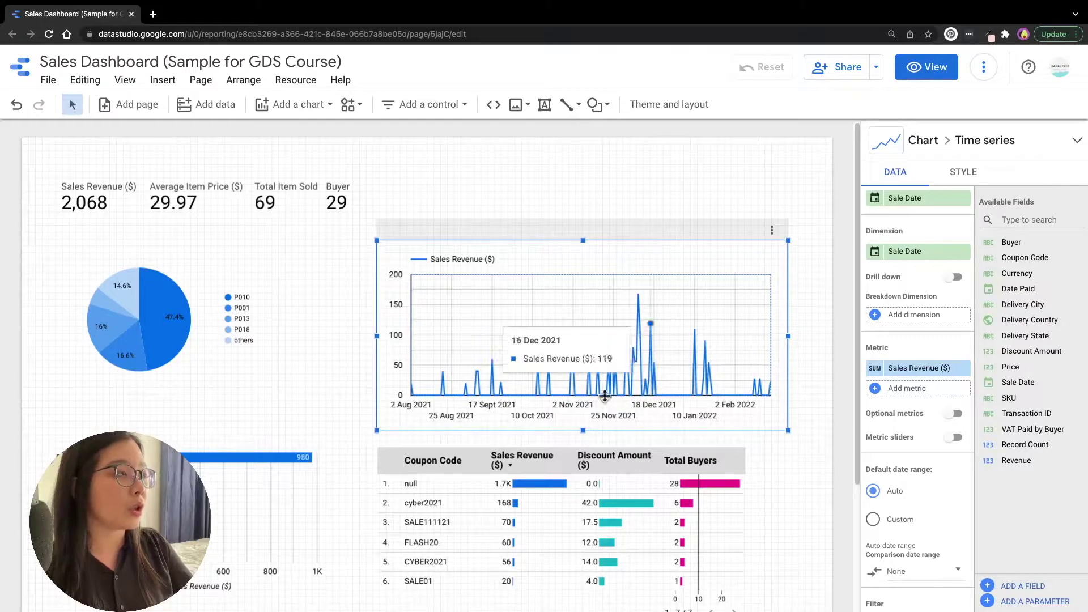
{"action": "scroll", "coordinate": [904, 243], "scroll_direction": "up", "scroll_amount": 2}
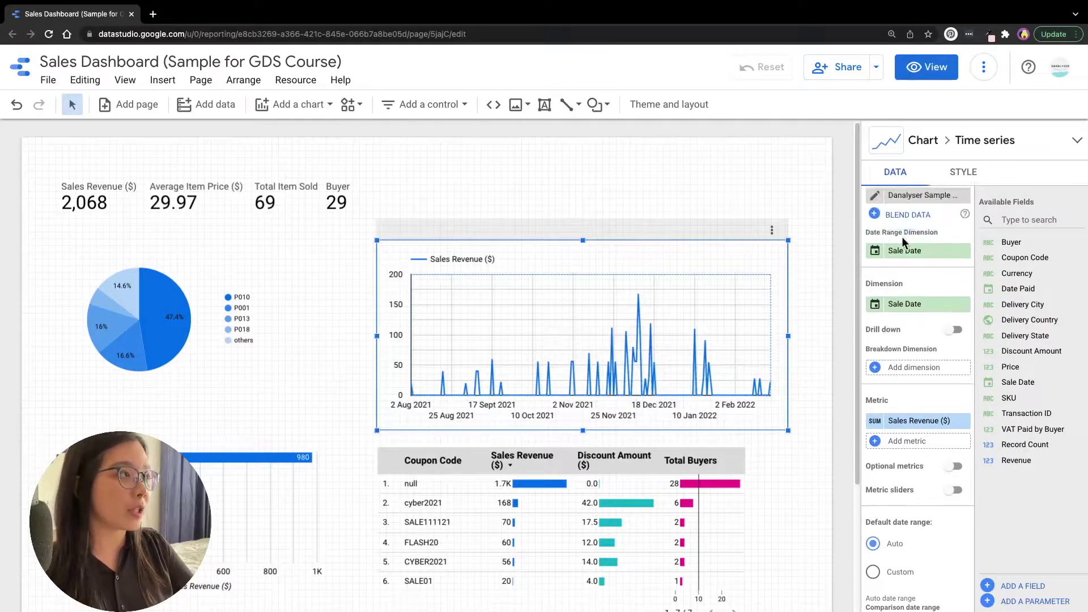
- Raise Chrome's page zoom above 150% so the dashboard appears larger
{"action": "left_click", "coordinate": [1079, 34]}
{"action": "left_click", "coordinate": [1042, 174]}
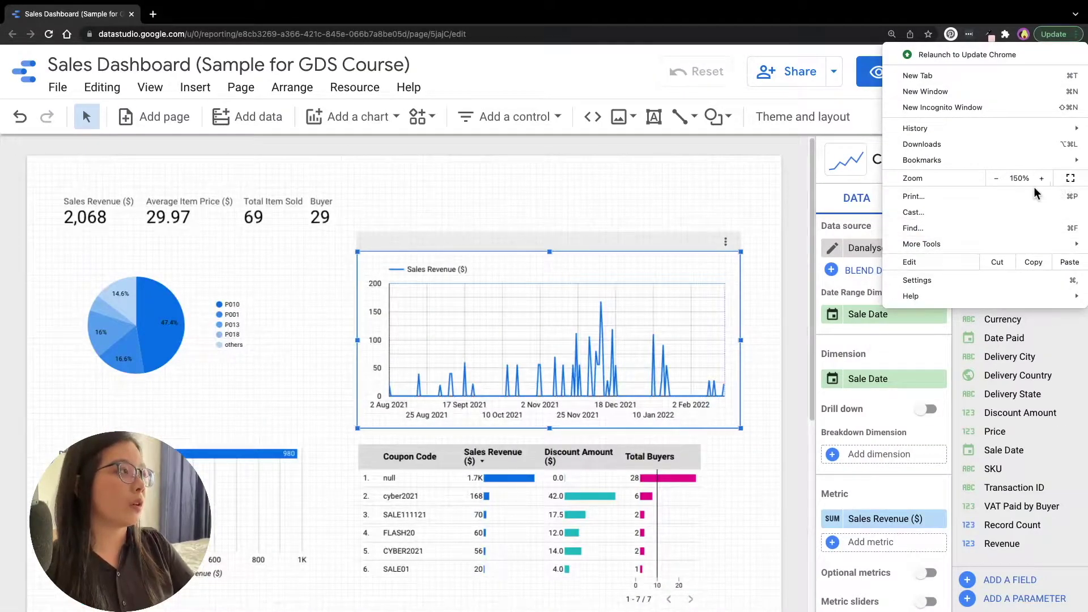
{"action": "left_click", "coordinate": [1041, 178]}
{"action": "left_click", "coordinate": [824, 372]}
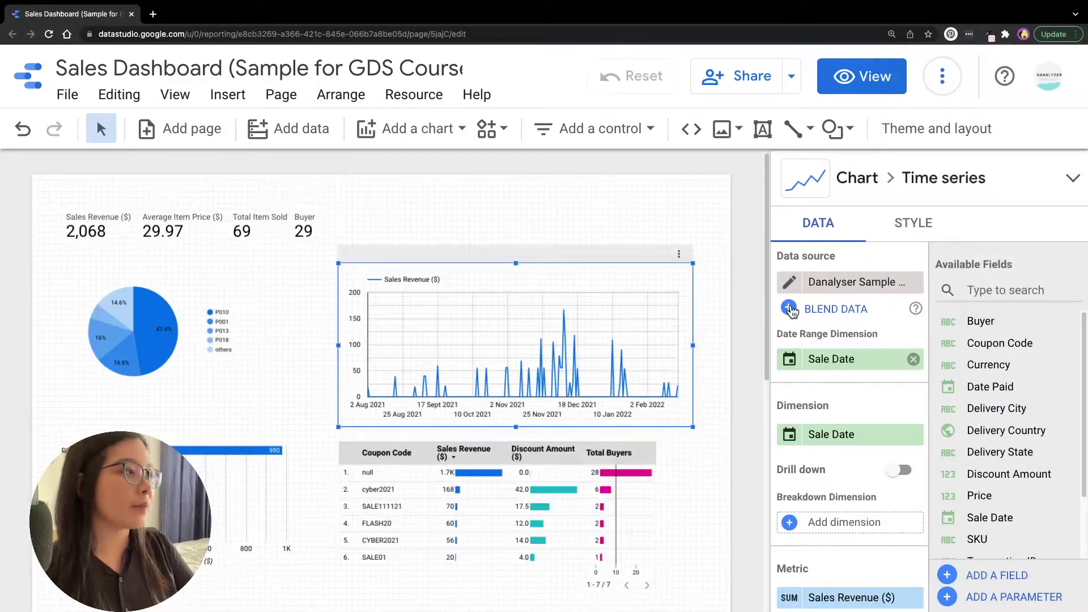
{"action": "scroll", "coordinate": [885, 360], "scroll_direction": "down", "scroll_amount": 3}
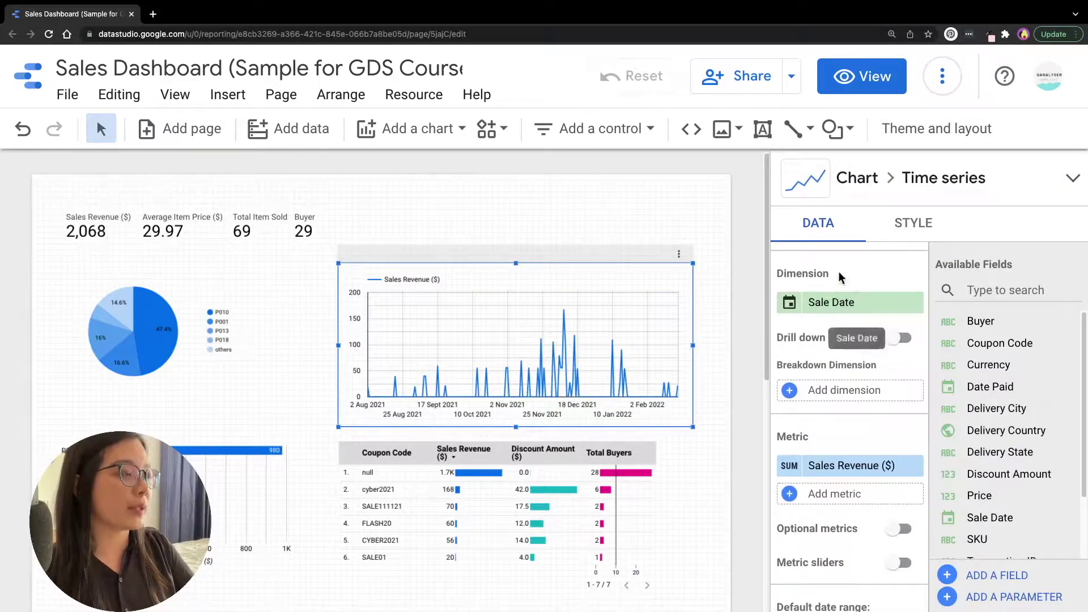
{"action": "mouse_move", "coordinate": [849, 303]}
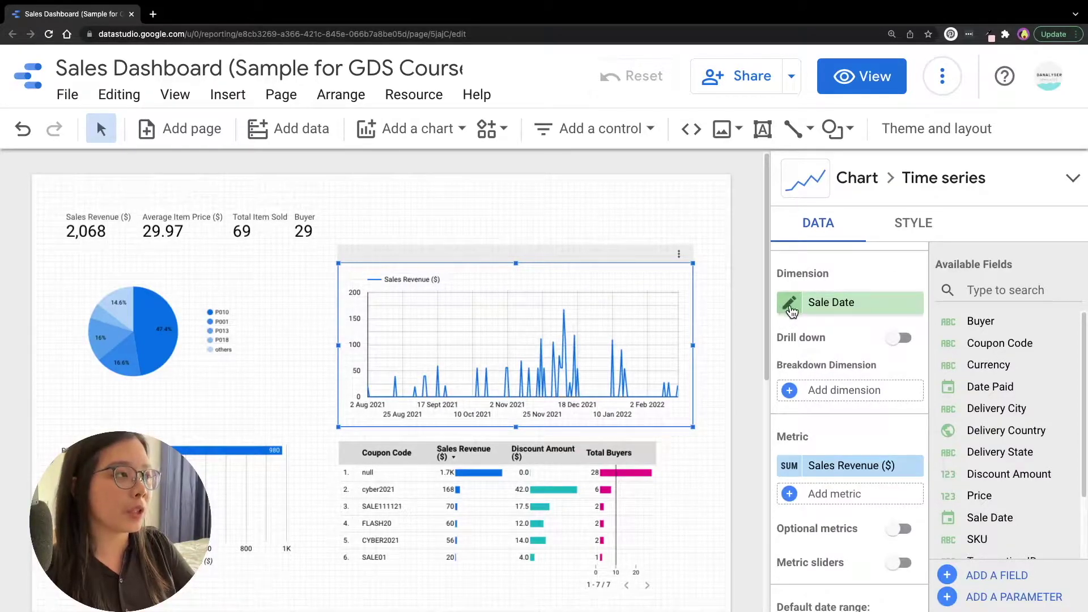
{"action": "left_click", "coordinate": [791, 304]}
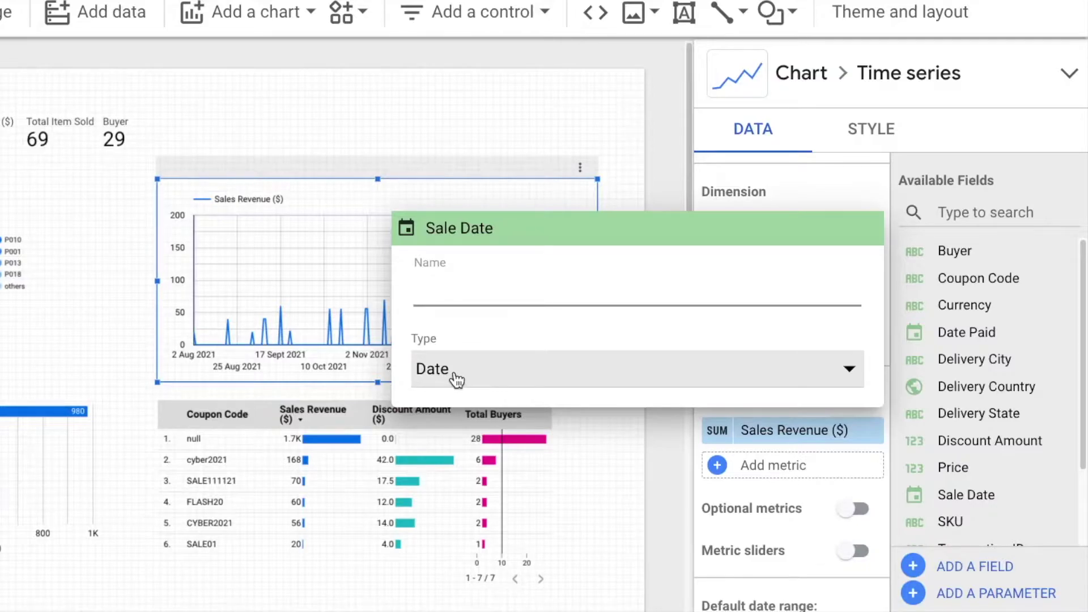
- Set Sale Date's type to Year Month and nudge the chart slightly up-left
{"action": "left_click", "coordinate": [471, 379]}
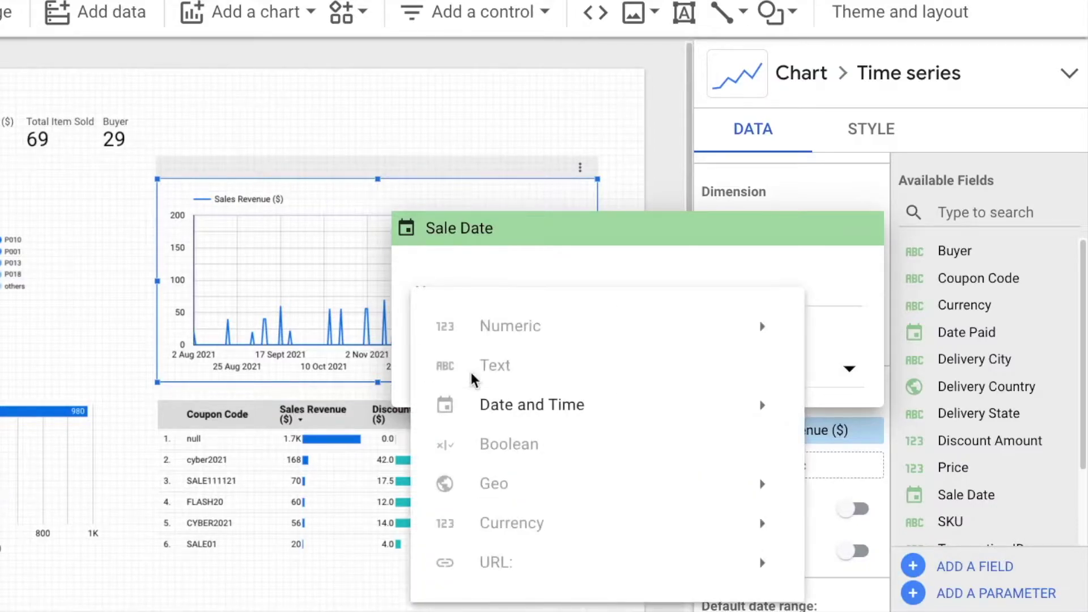
{"action": "mouse_move", "coordinate": [532, 405]}
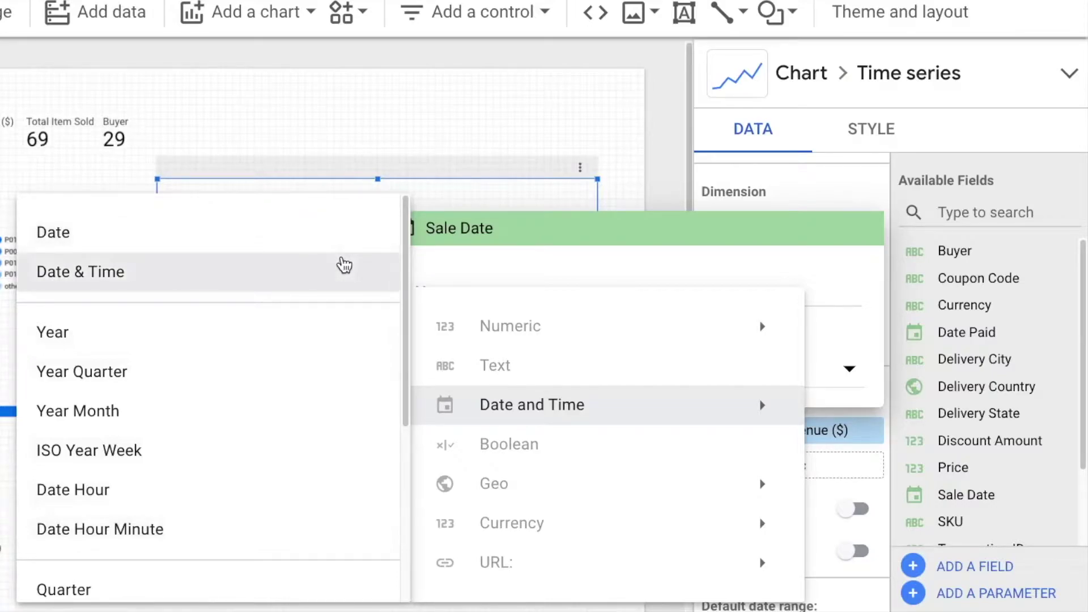
{"action": "scroll", "coordinate": [345, 265], "scroll_direction": "down", "scroll_amount": 1}
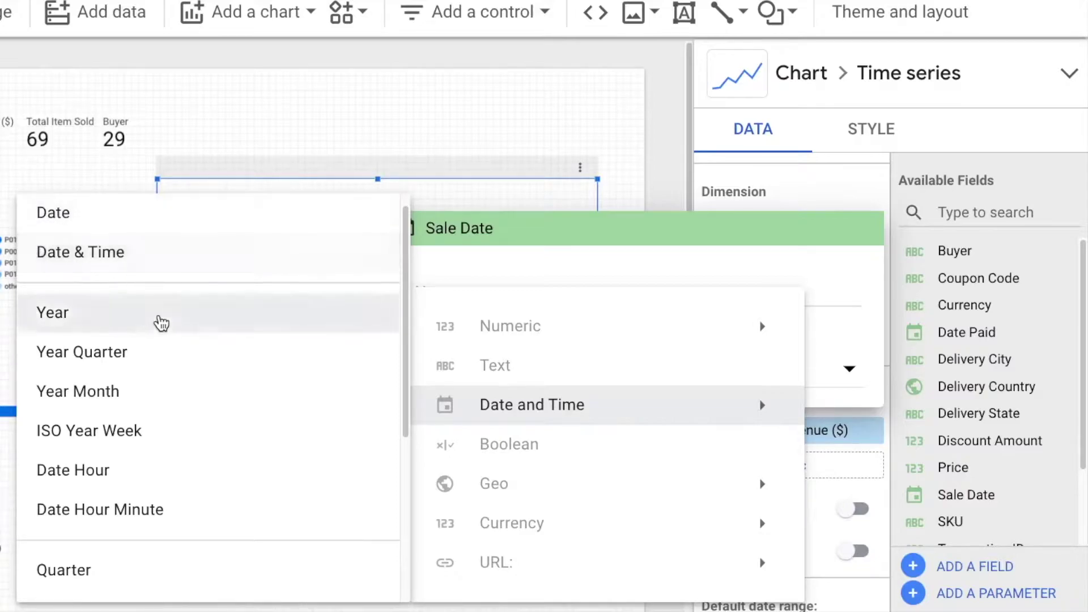
{"action": "scroll", "coordinate": [136, 272], "scroll_direction": "down", "scroll_amount": 3}
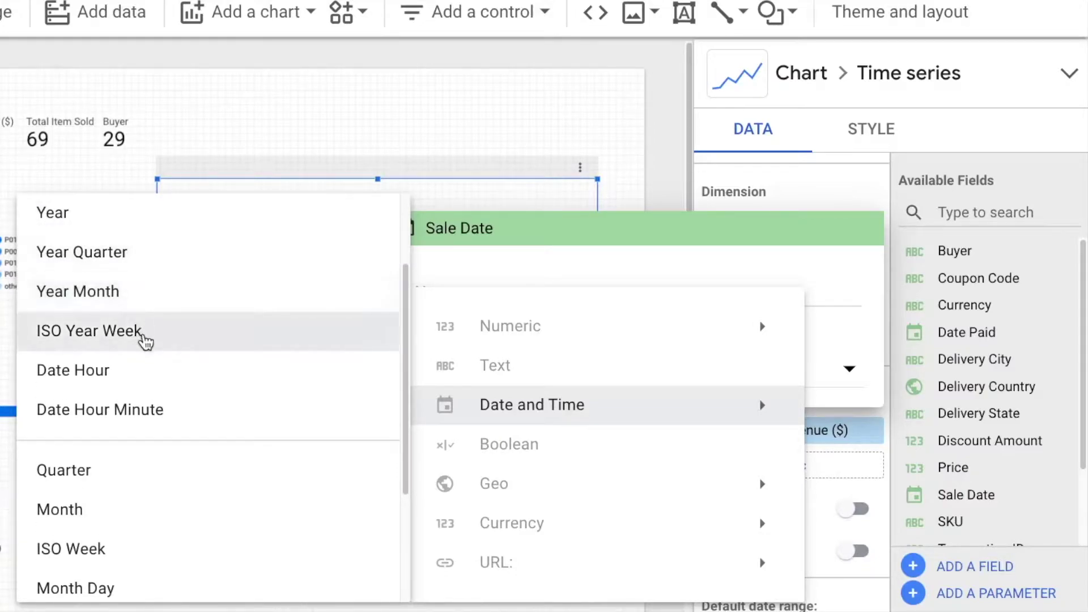
{"action": "scroll", "coordinate": [165, 347], "scroll_direction": "down", "scroll_amount": 1}
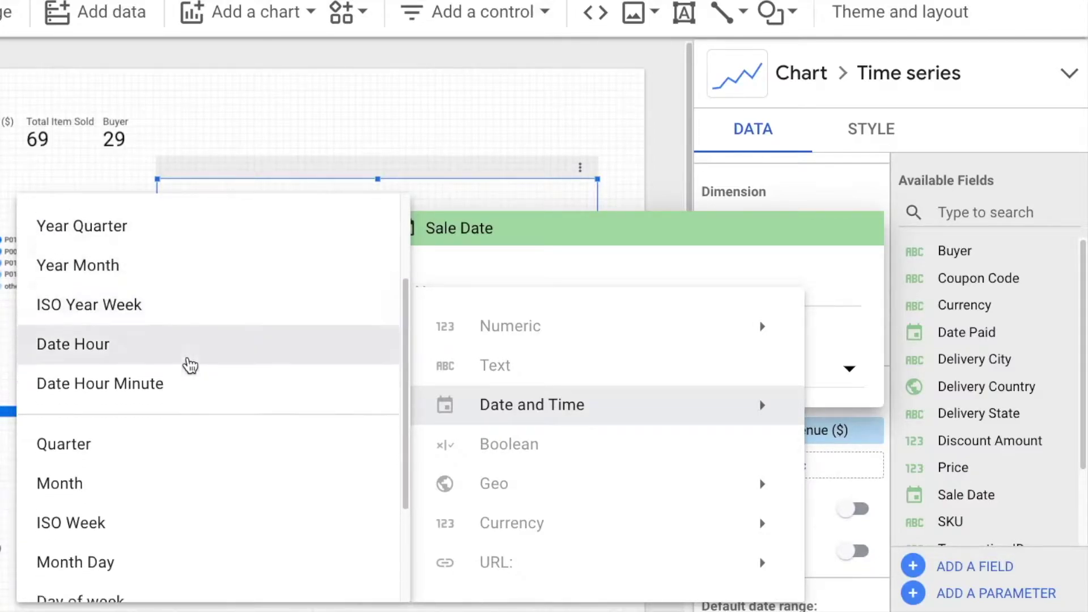
{"action": "scroll", "coordinate": [156, 345], "scroll_direction": "down", "scroll_amount": 2}
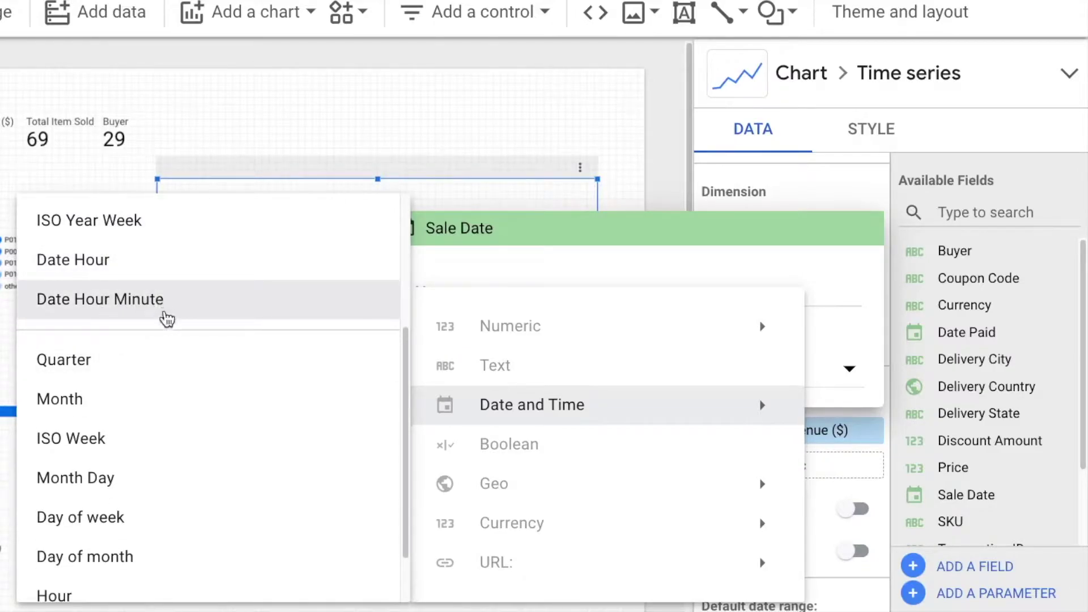
{"action": "scroll", "coordinate": [163, 318], "scroll_direction": "down", "scroll_amount": 2}
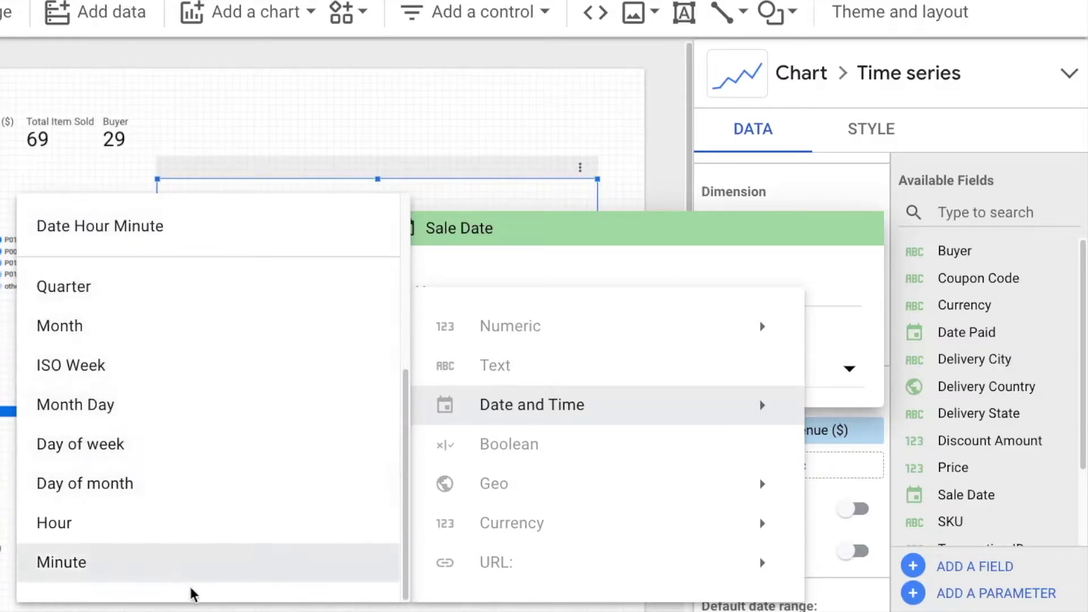
{"action": "scroll", "coordinate": [269, 468], "scroll_direction": "up", "scroll_amount": 2}
{"action": "scroll", "coordinate": [270, 469], "scroll_direction": "up", "scroll_amount": 6}
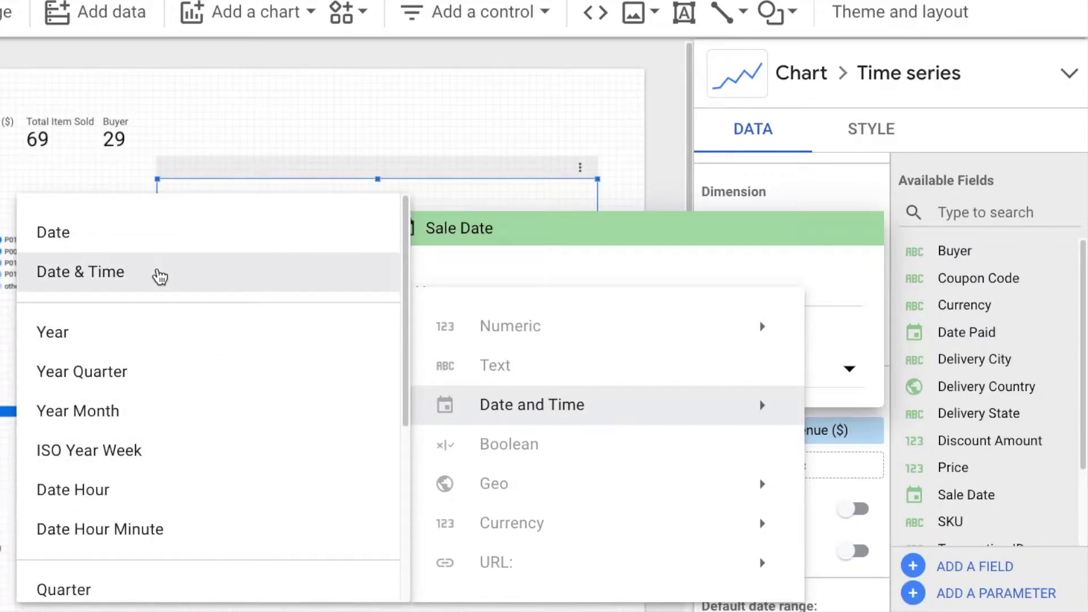
{"action": "left_click", "coordinate": [99, 416]}
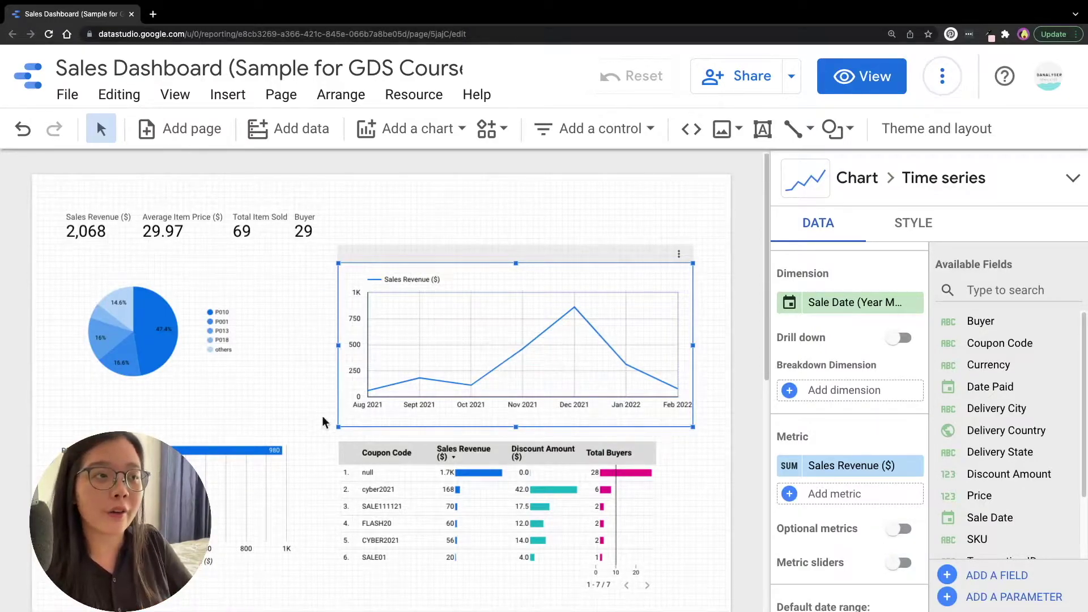
{"action": "left_click_drag", "start_coordinate": [590, 372], "coordinate": [580, 372]}
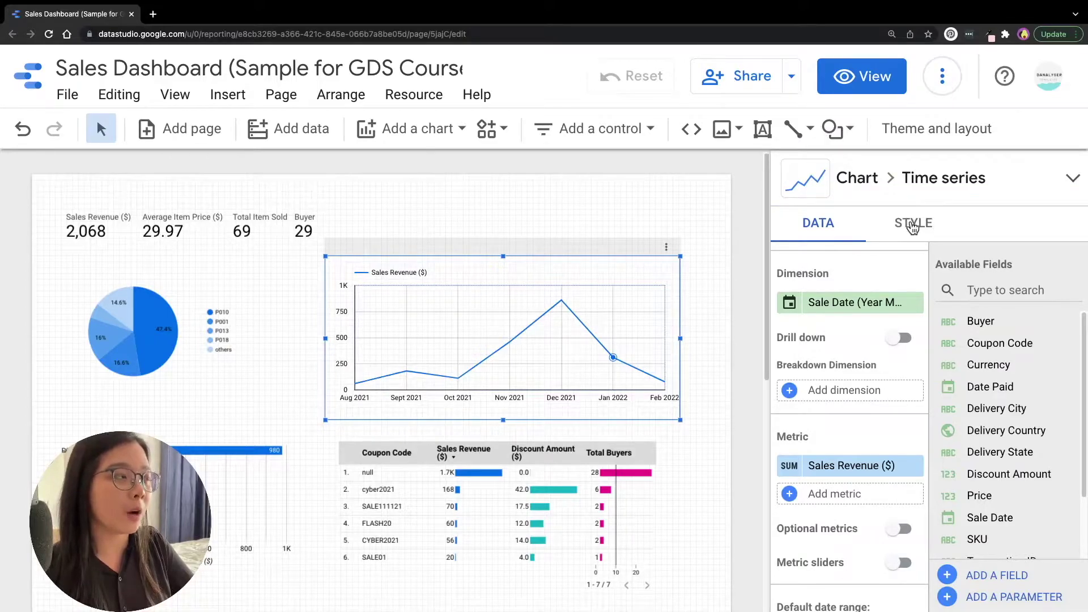
- In Style, switch Series no. 1 to Bars, then back to Line
{"action": "left_click", "coordinate": [913, 224]}
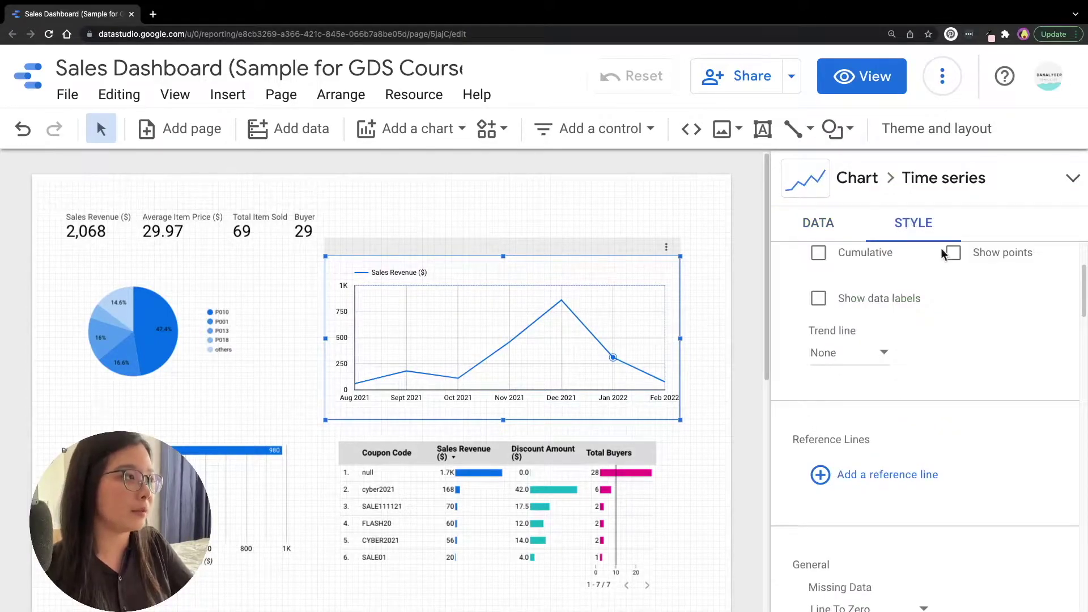
{"action": "scroll", "coordinate": [988, 365], "scroll_direction": "up", "scroll_amount": 3}
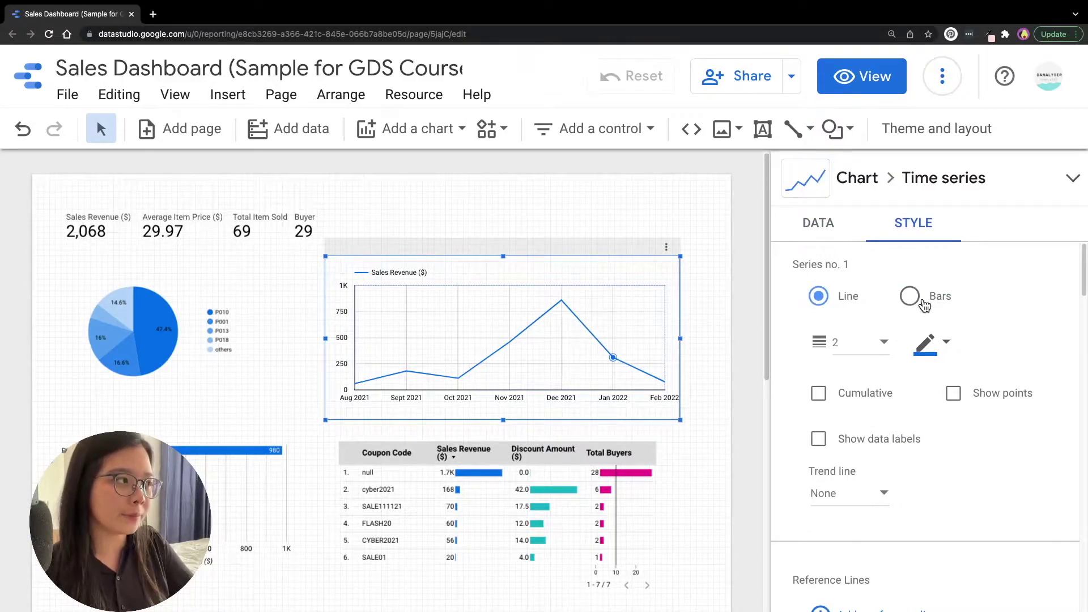
{"action": "left_click", "coordinate": [910, 297]}
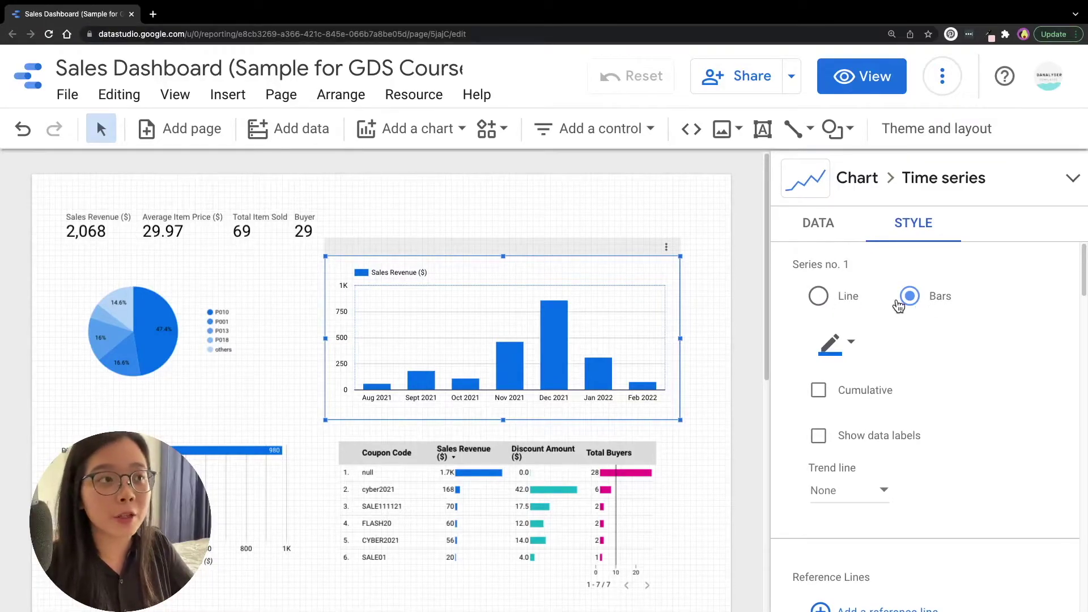
{"action": "left_click", "coordinate": [818, 296]}
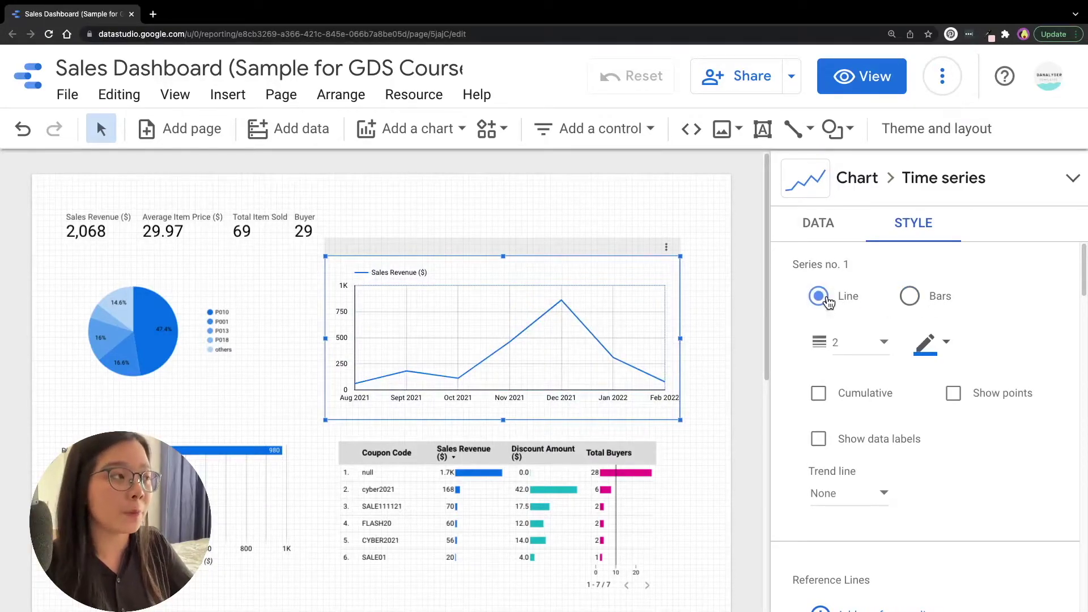
{"action": "scroll", "coordinate": [1005, 296], "scroll_direction": "down", "scroll_amount": 1}
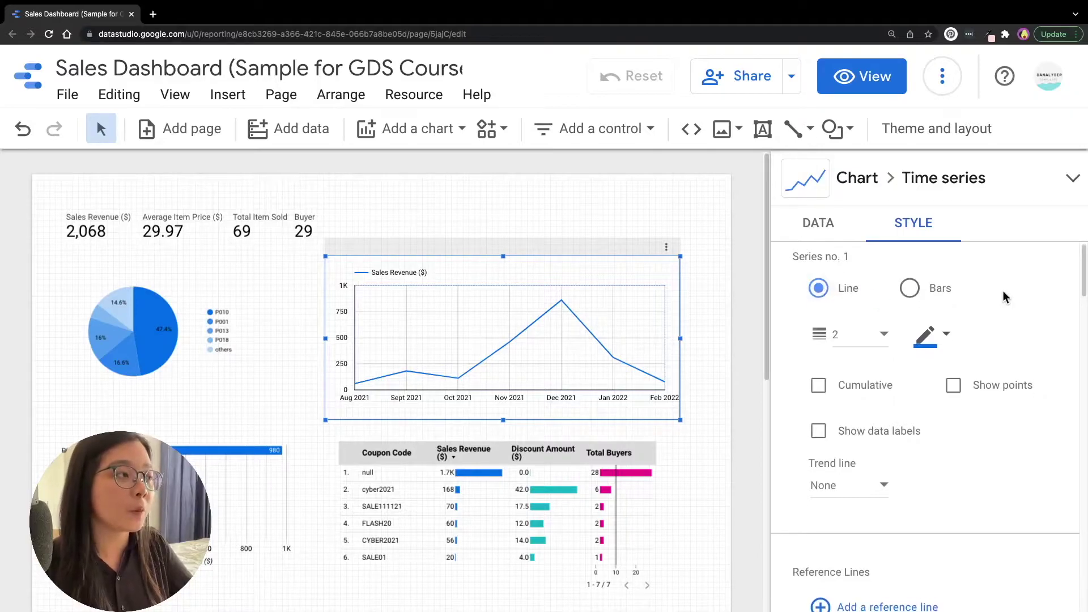
{"action": "scroll", "coordinate": [1003, 296], "scroll_direction": "down", "scroll_amount": 2}
{"action": "scroll", "coordinate": [1002, 296], "scroll_direction": "down", "scroll_amount": 1}
{"action": "scroll", "coordinate": [1003, 295], "scroll_direction": "down", "scroll_amount": 2}
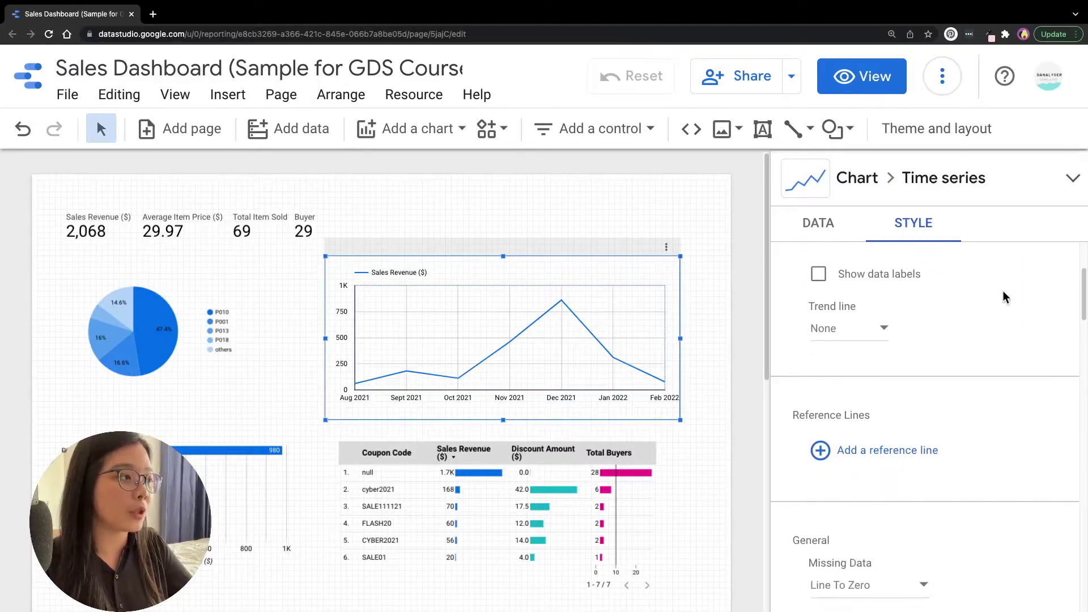
{"action": "scroll", "coordinate": [1002, 296], "scroll_direction": "down", "scroll_amount": 1}
{"action": "scroll", "coordinate": [1003, 296], "scroll_direction": "down", "scroll_amount": 1}
{"action": "scroll", "coordinate": [1003, 296], "scroll_direction": "down", "scroll_amount": 2}
- Show points on the Sales Revenue line and add a first reference line
{"action": "left_click", "coordinate": [367, 377]}
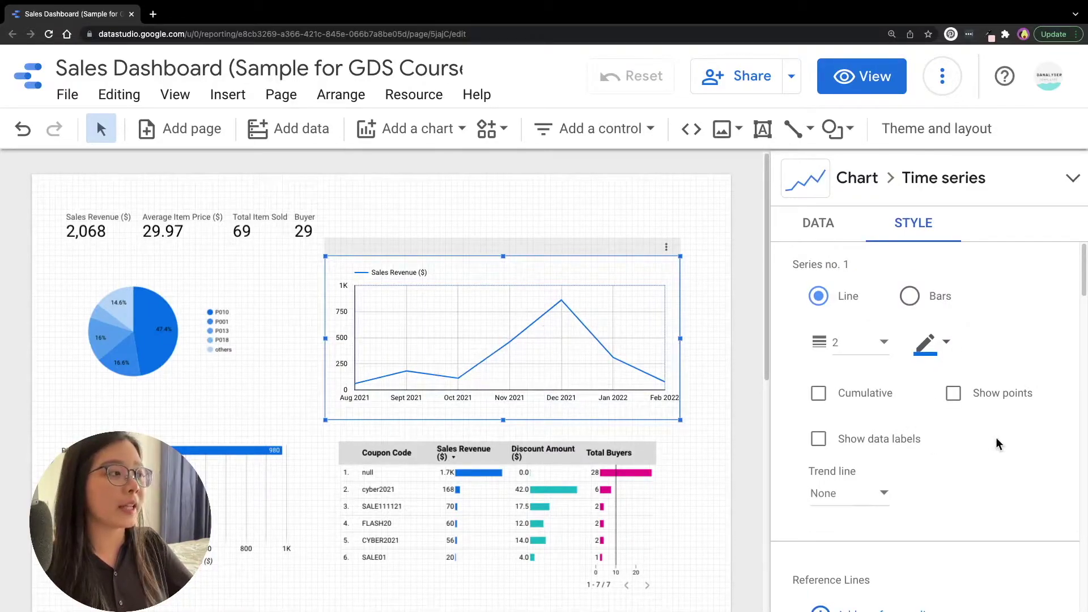
{"action": "left_click", "coordinate": [993, 394]}
{"action": "mouse_move", "coordinate": [562, 301]}
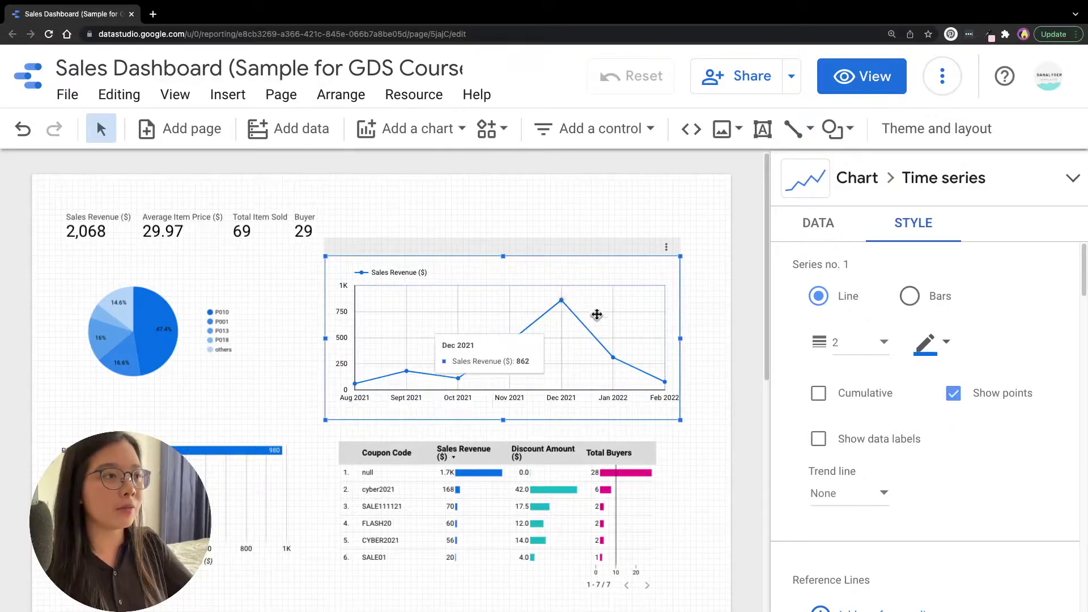
{"action": "scroll", "coordinate": [862, 500], "scroll_direction": "down", "scroll_amount": 2}
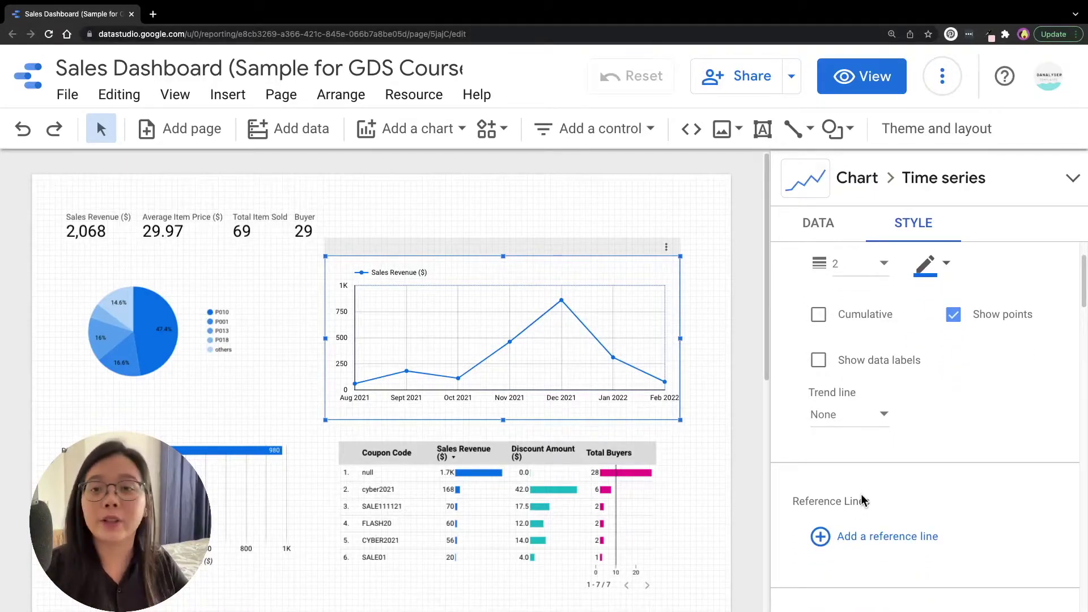
{"action": "scroll", "coordinate": [909, 411], "scroll_direction": "down", "scroll_amount": 3}
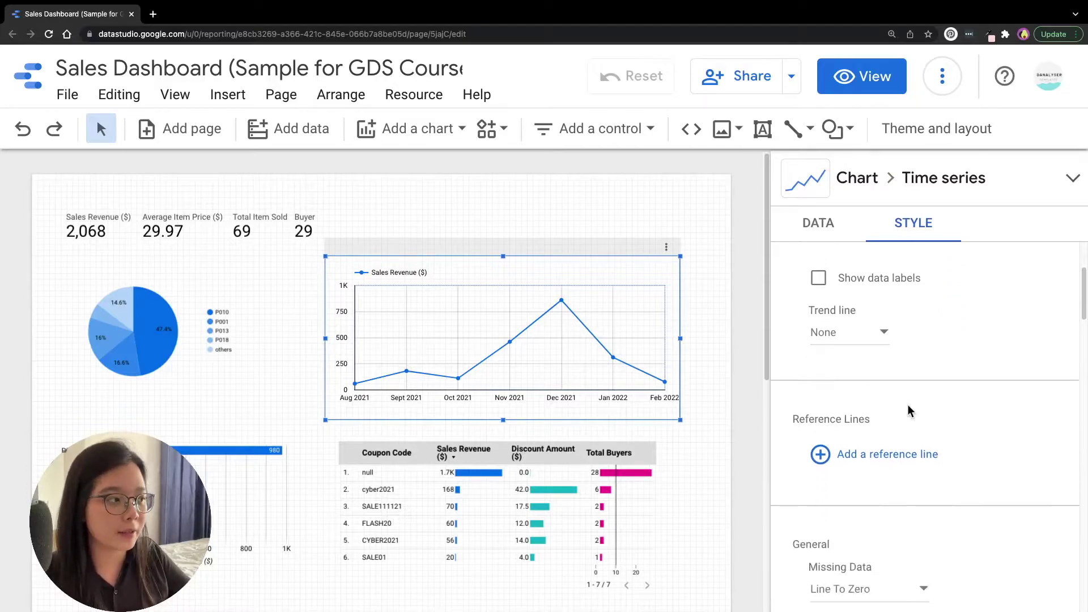
{"action": "scroll", "coordinate": [908, 405], "scroll_direction": "down", "scroll_amount": 3}
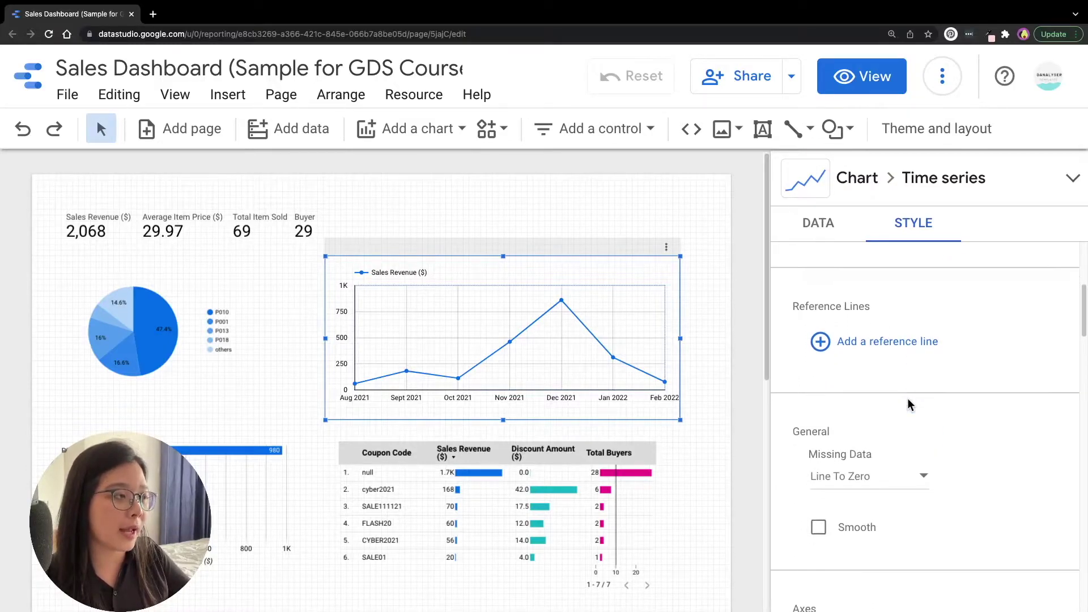
{"action": "left_click", "coordinate": [837, 346]}
{"action": "scroll", "coordinate": [921, 343], "scroll_direction": "down", "scroll_amount": 2}
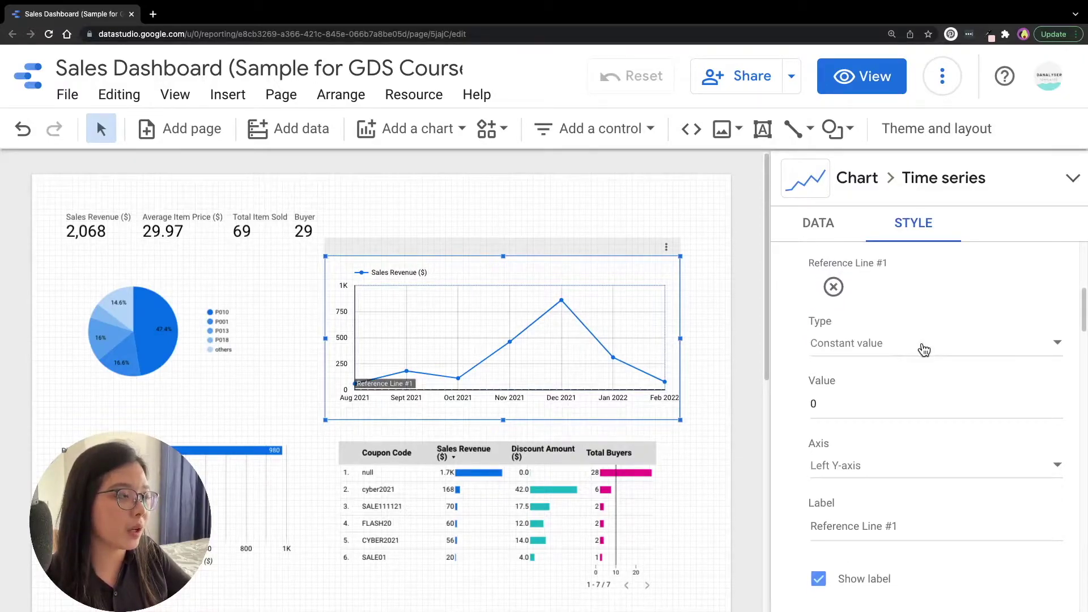
{"action": "scroll", "coordinate": [970, 365], "scroll_direction": "down", "scroll_amount": 1}
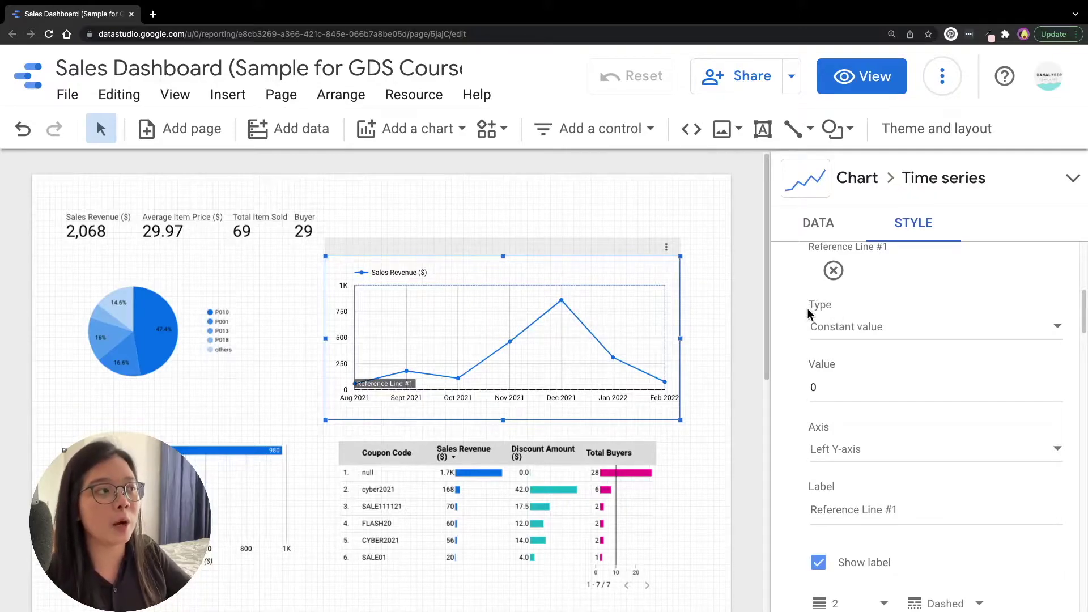
- Make the reference line a Metric line showing the Average of Sales Revenue ($)
{"action": "left_click", "coordinate": [829, 329]}
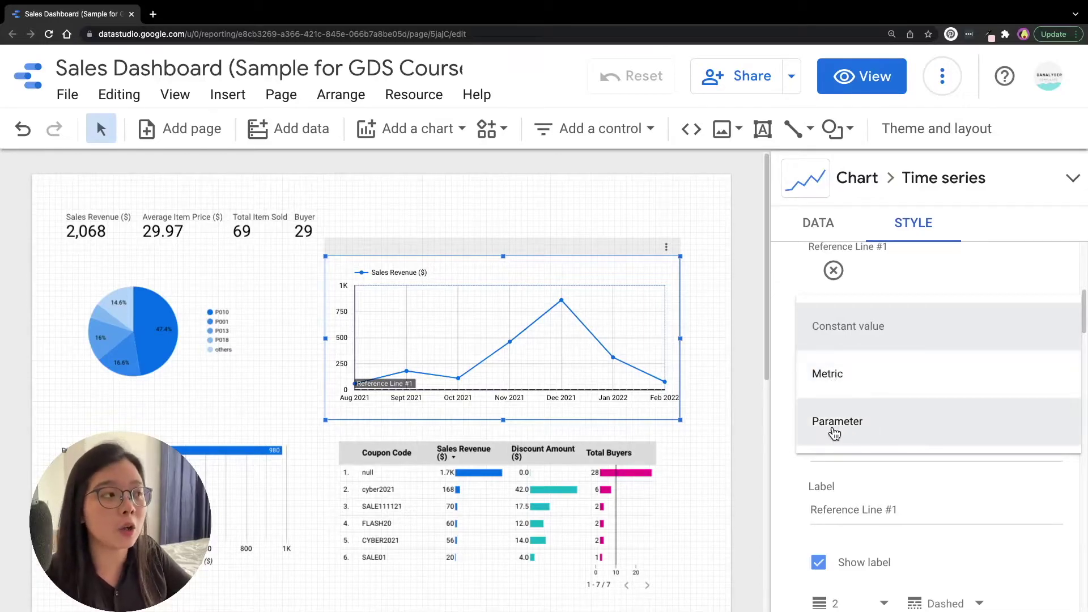
{"action": "left_click", "coordinate": [910, 272]}
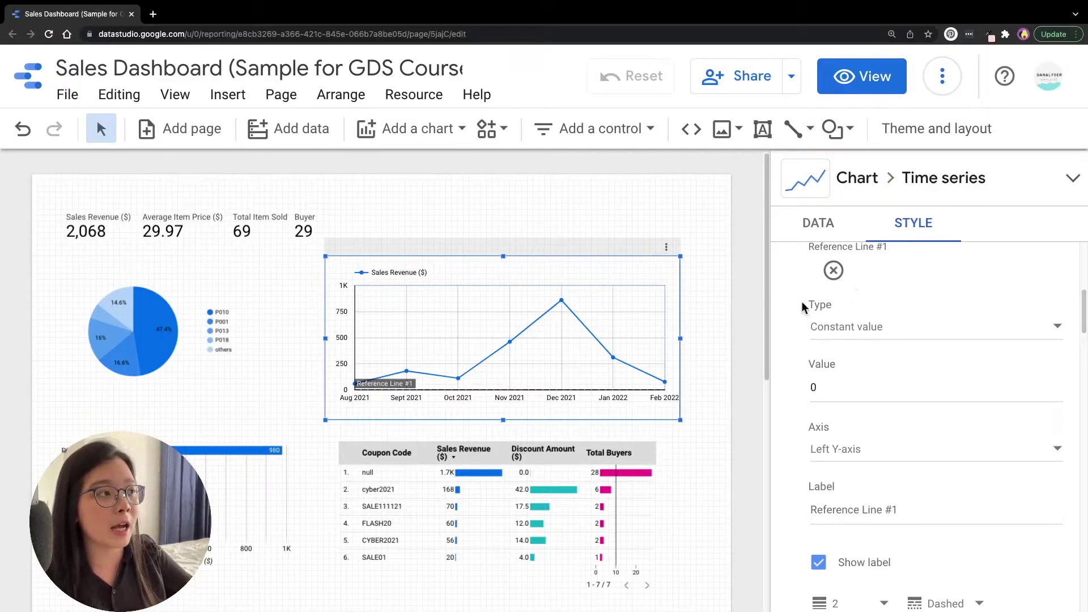
{"action": "left_click", "coordinate": [825, 337]}
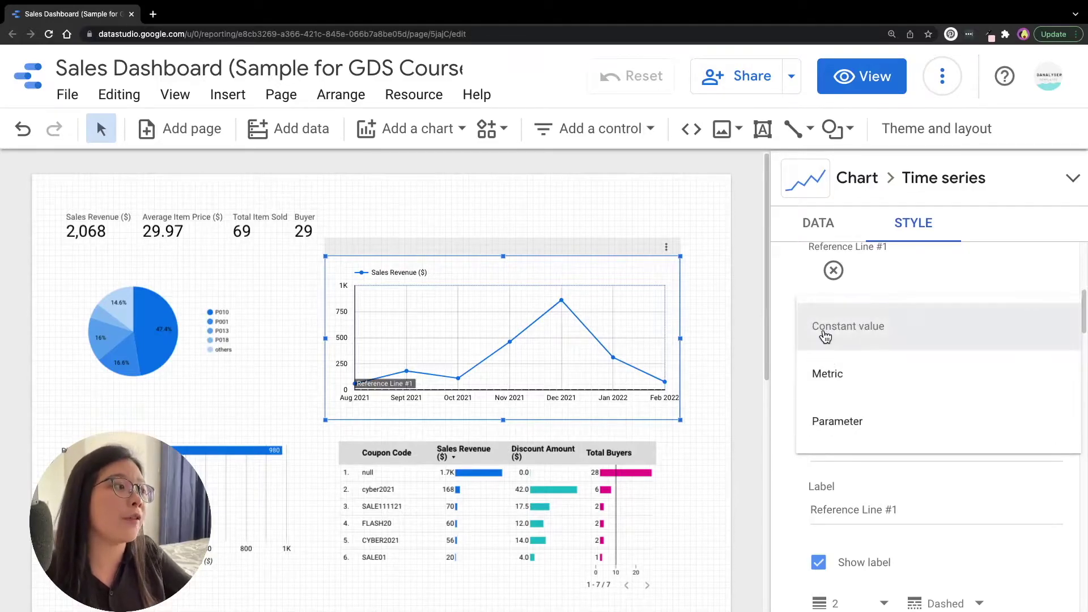
{"action": "left_click", "coordinate": [834, 380]}
{"action": "scroll", "coordinate": [968, 356], "scroll_direction": "down", "scroll_amount": 1}
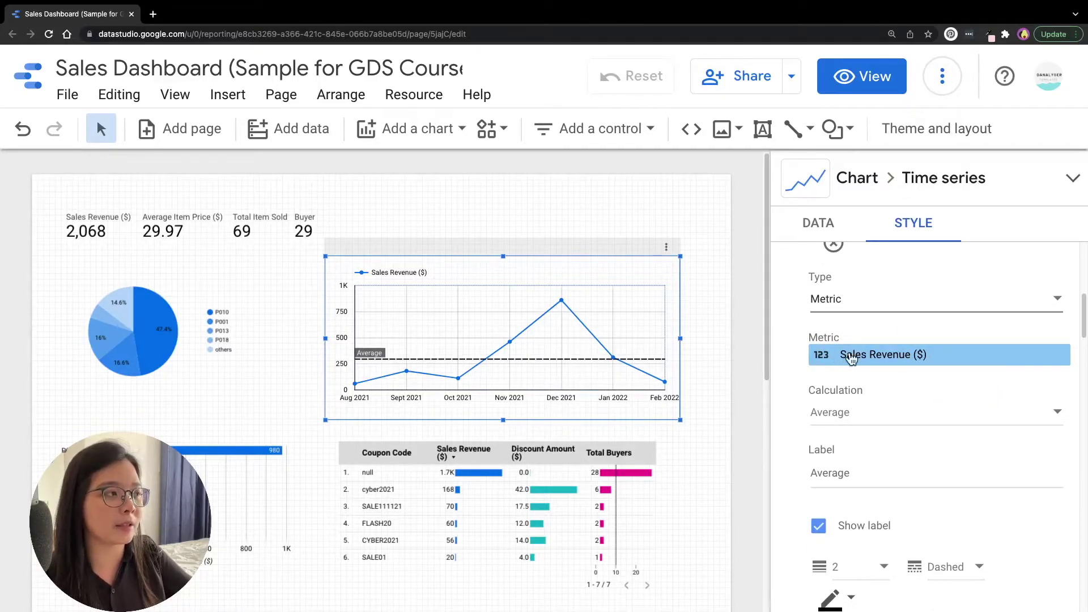
{"action": "left_click", "coordinate": [883, 355]}
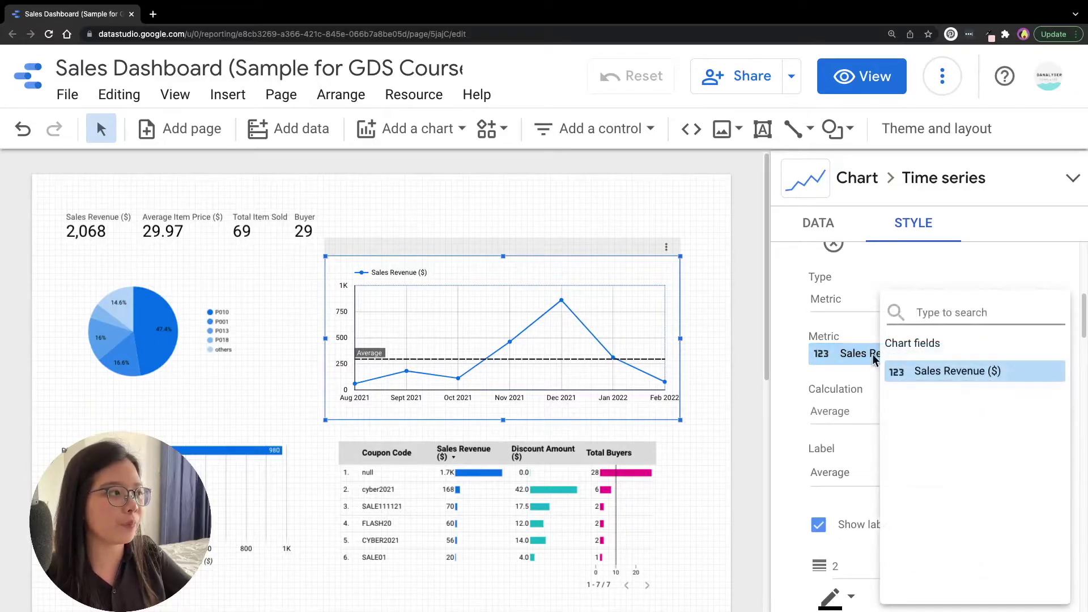
{"action": "left_click", "coordinate": [857, 353]}
{"action": "scroll", "coordinate": [960, 376], "scroll_direction": "down", "scroll_amount": 1}
{"action": "scroll", "coordinate": [960, 376], "scroll_direction": "down", "scroll_amount": 1}
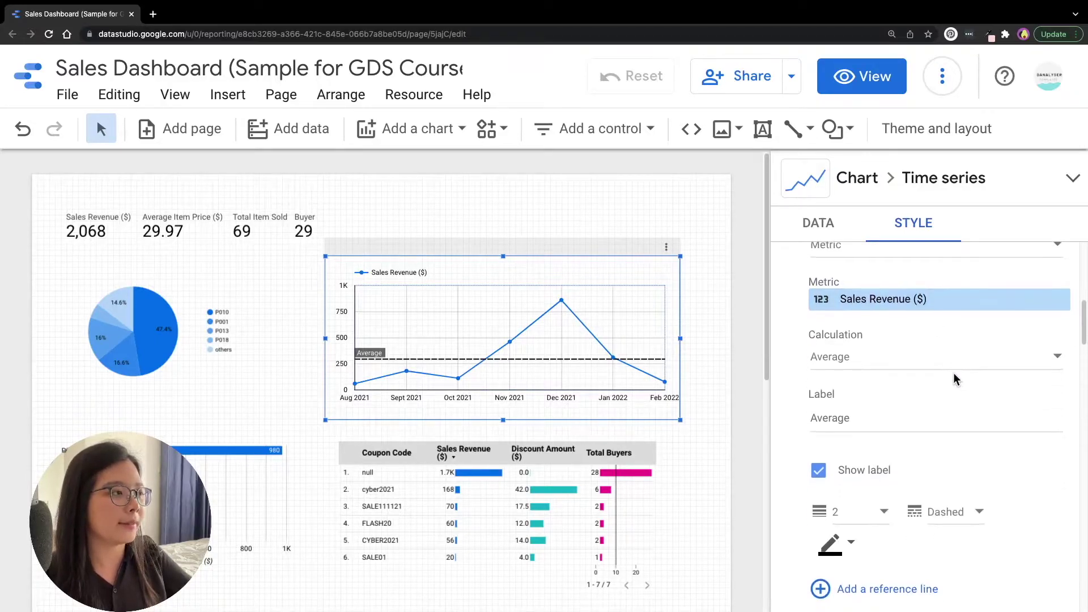
{"action": "scroll", "coordinate": [909, 363], "scroll_direction": "down", "scroll_amount": 1}
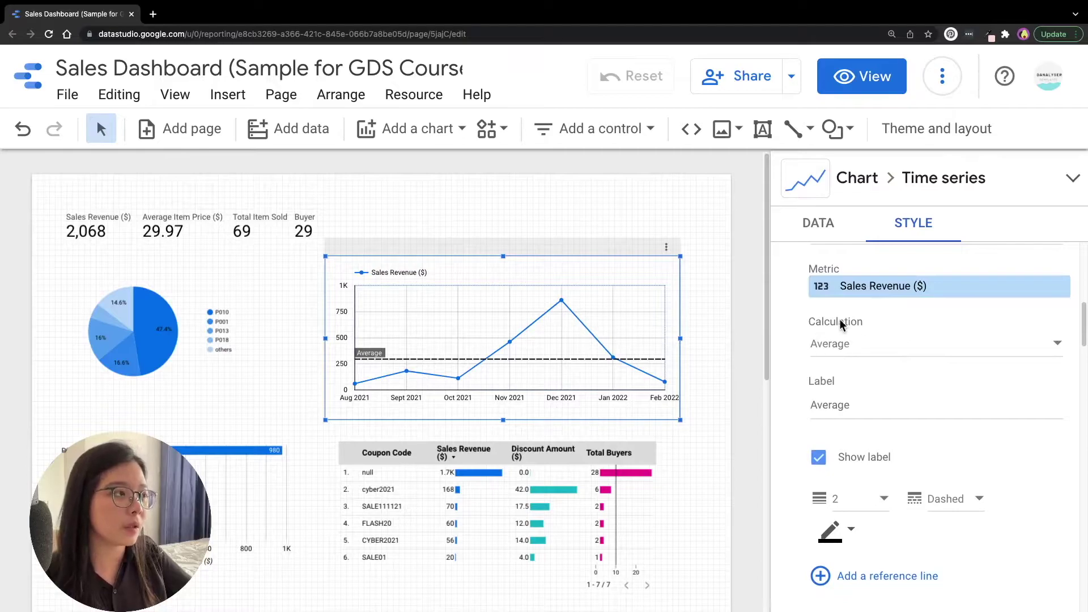
{"action": "left_click", "coordinate": [853, 355]}
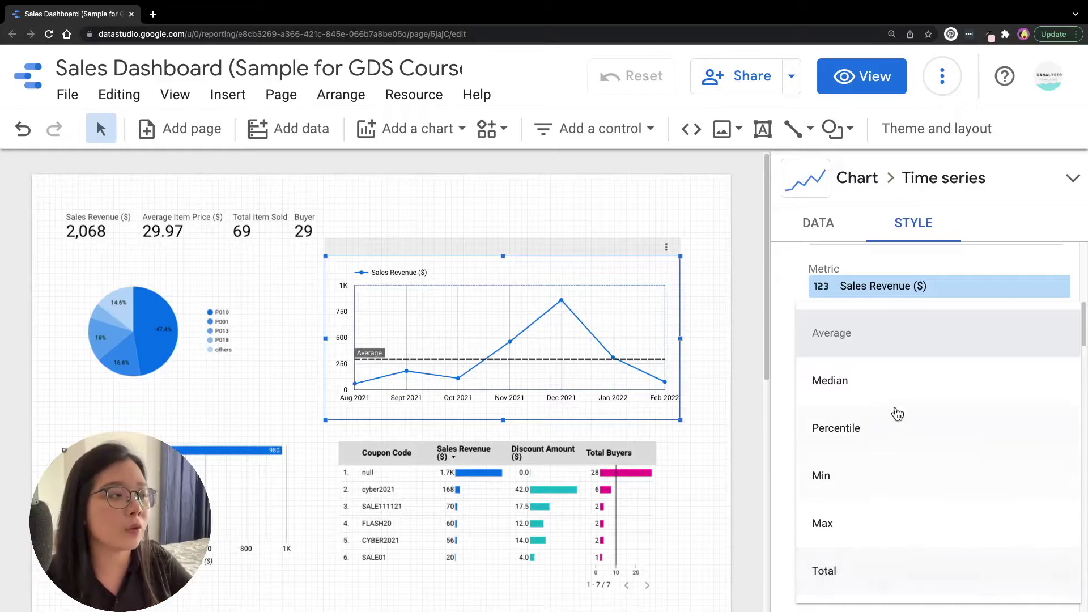
{"action": "left_click", "coordinate": [848, 339]}
{"action": "scroll", "coordinate": [934, 380], "scroll_direction": "down", "scroll_amount": 1}
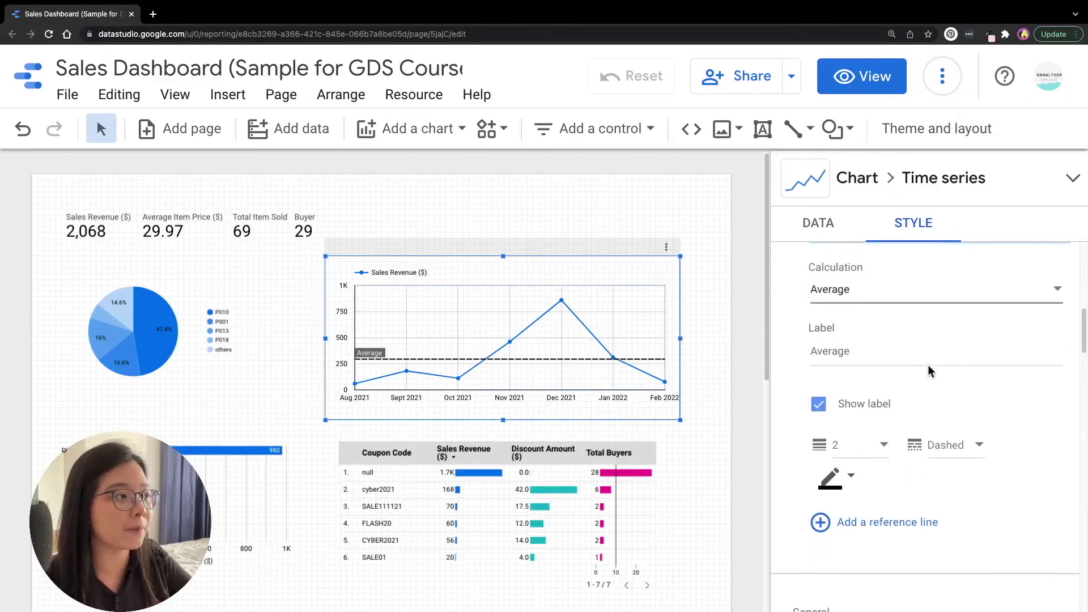
- Label the reference line 'Average Sales ($)' and colour it yellow
{"action": "left_click", "coordinate": [859, 354]}
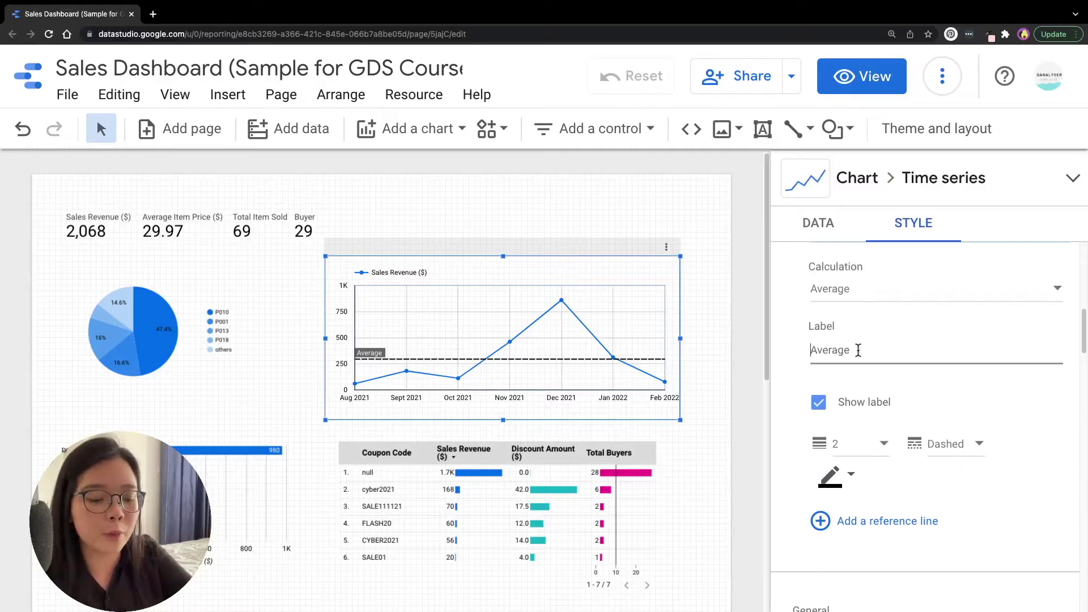
{"action": "key", "text": "super+a"}
{"action": "type", "text": "Average "}
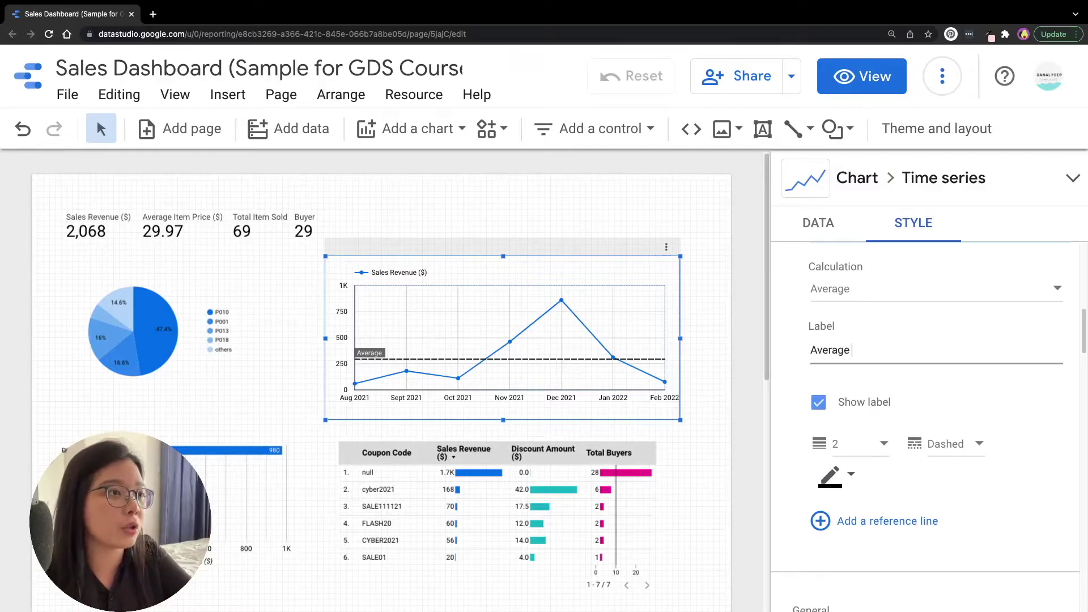
{"action": "type", "text": "Sales "}
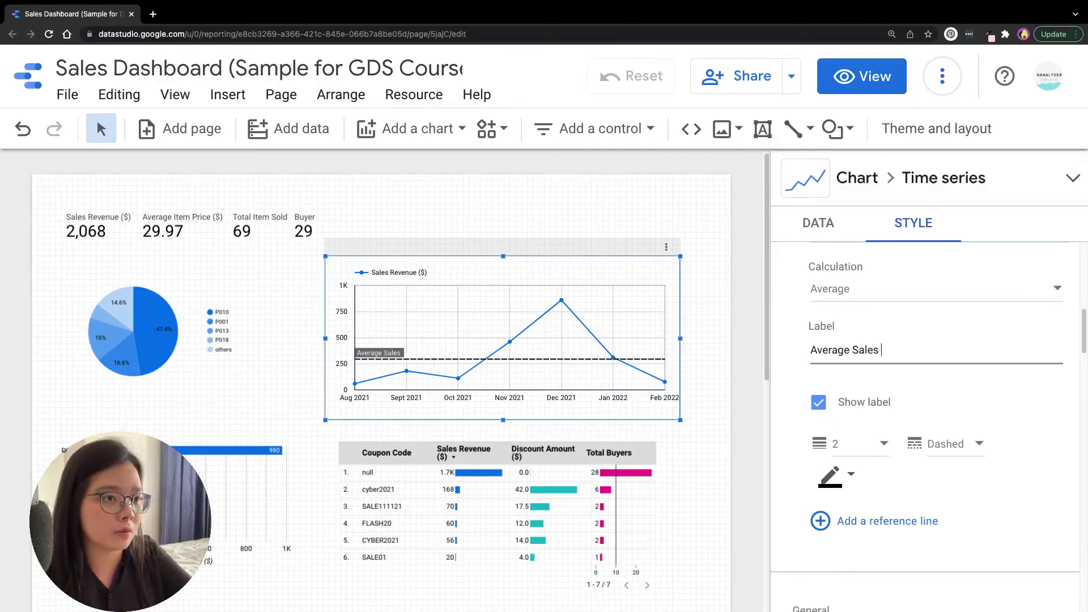
{"action": "type", "text": "($)"}
{"action": "scroll", "coordinate": [934, 382], "scroll_direction": "down", "scroll_amount": 2}
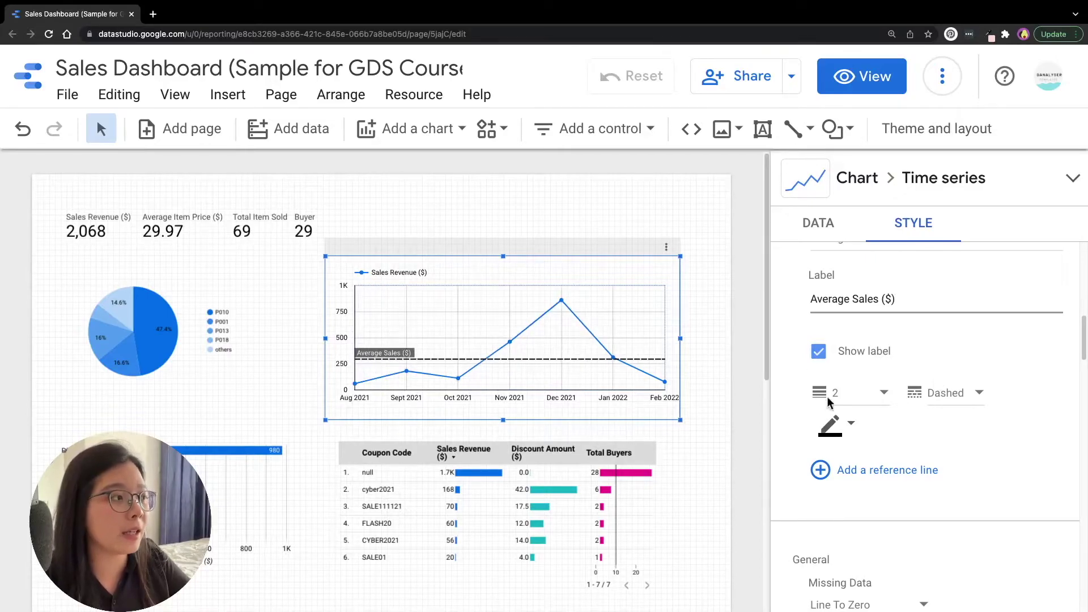
{"action": "scroll", "coordinate": [850, 434], "scroll_direction": "down", "scroll_amount": 1}
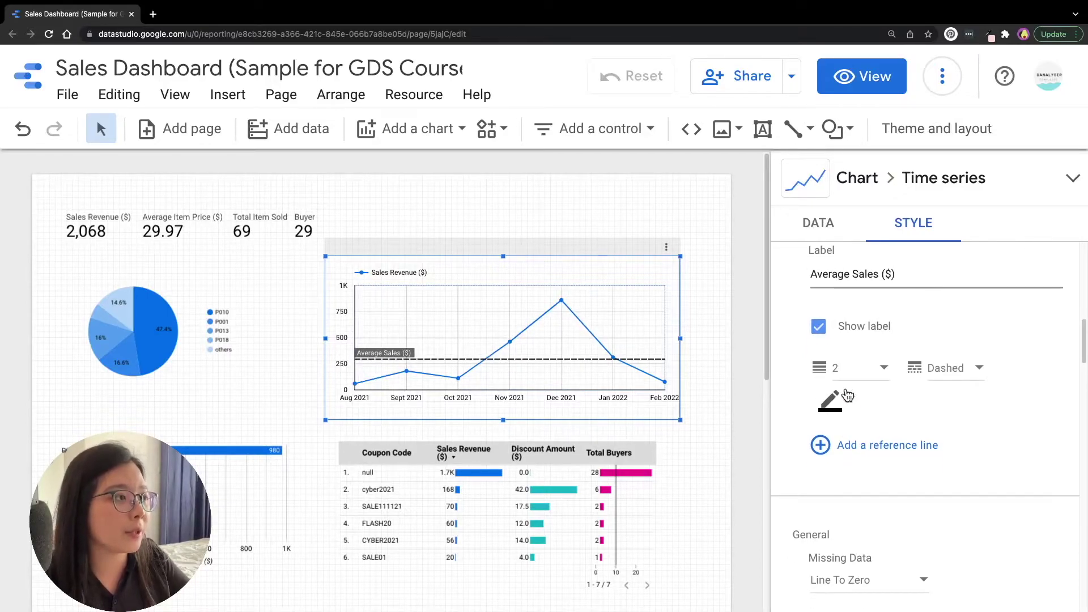
{"action": "left_click", "coordinate": [832, 403]}
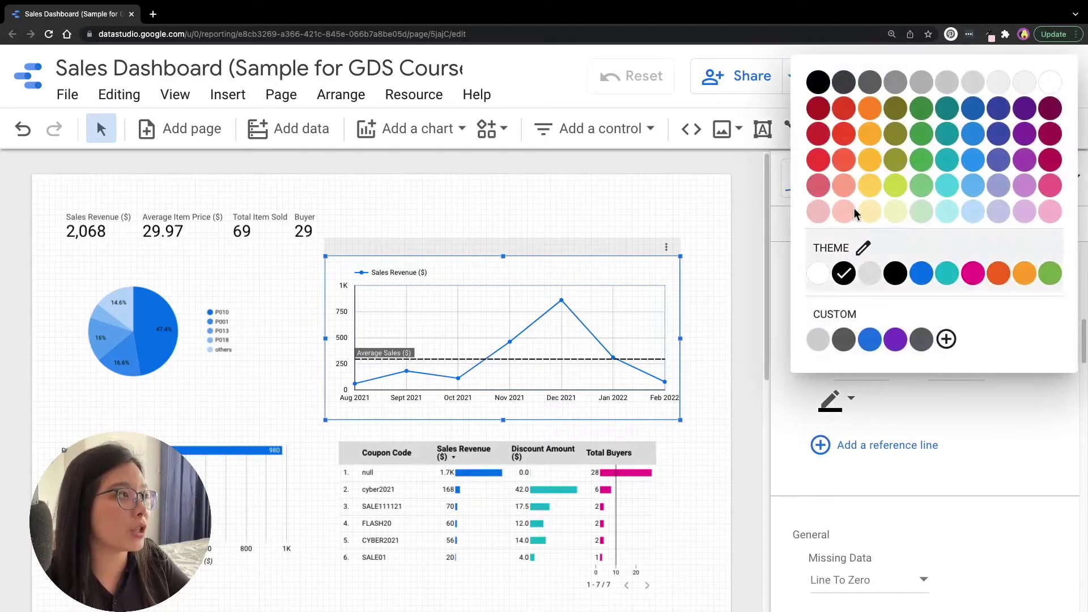
{"action": "left_click", "coordinate": [870, 160]}
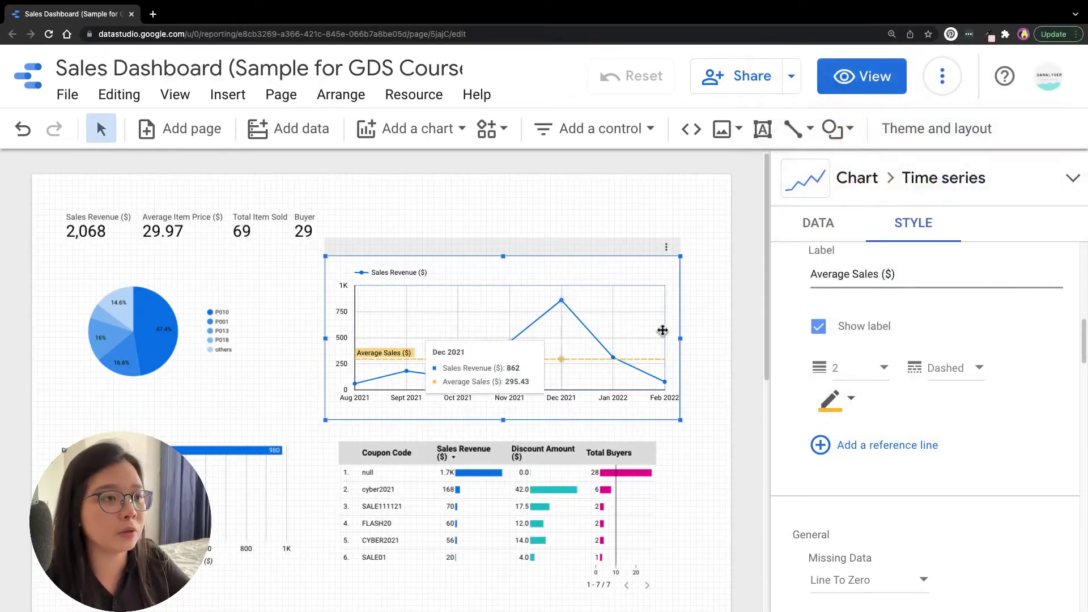
{"action": "scroll", "coordinate": [984, 367], "scroll_direction": "up", "scroll_amount": 4}
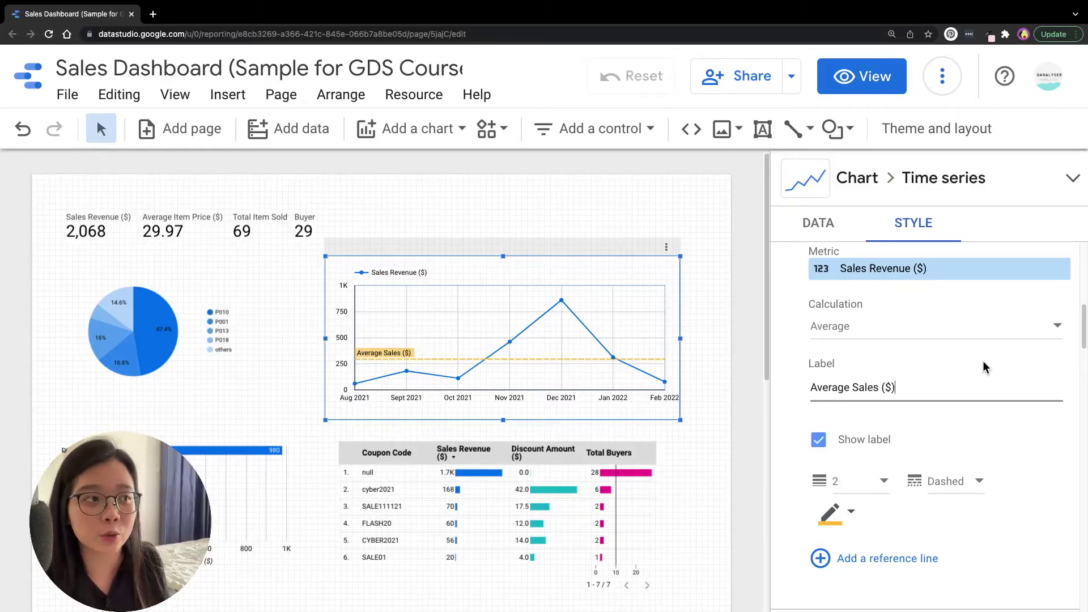
{"action": "left_click", "coordinate": [983, 367]}
{"action": "scroll", "coordinate": [984, 367], "scroll_direction": "down", "scroll_amount": 3}
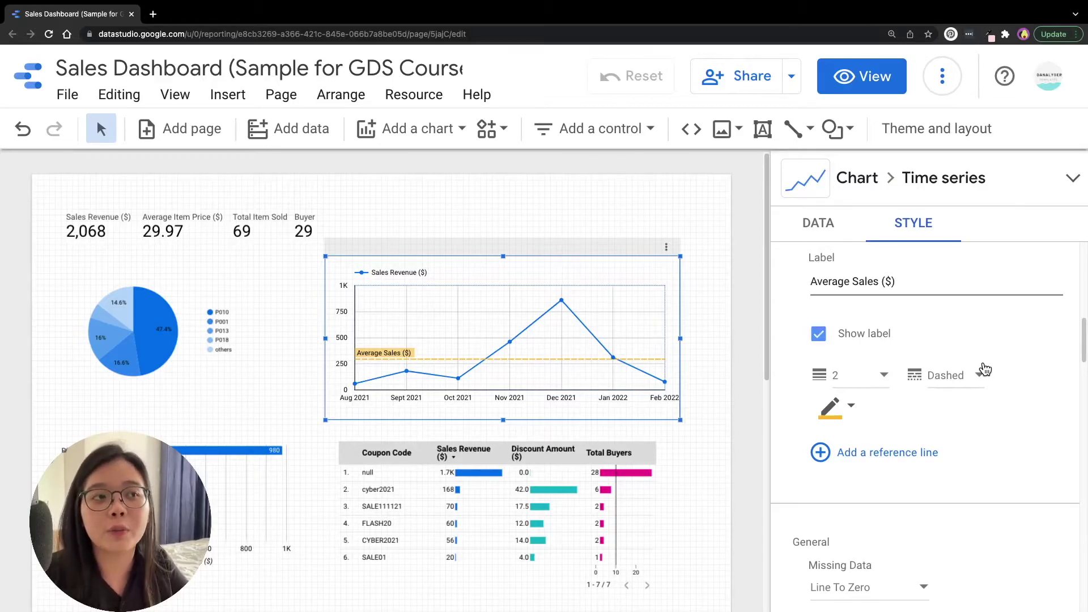
{"action": "scroll", "coordinate": [865, 428], "scroll_direction": "down", "scroll_amount": 1}
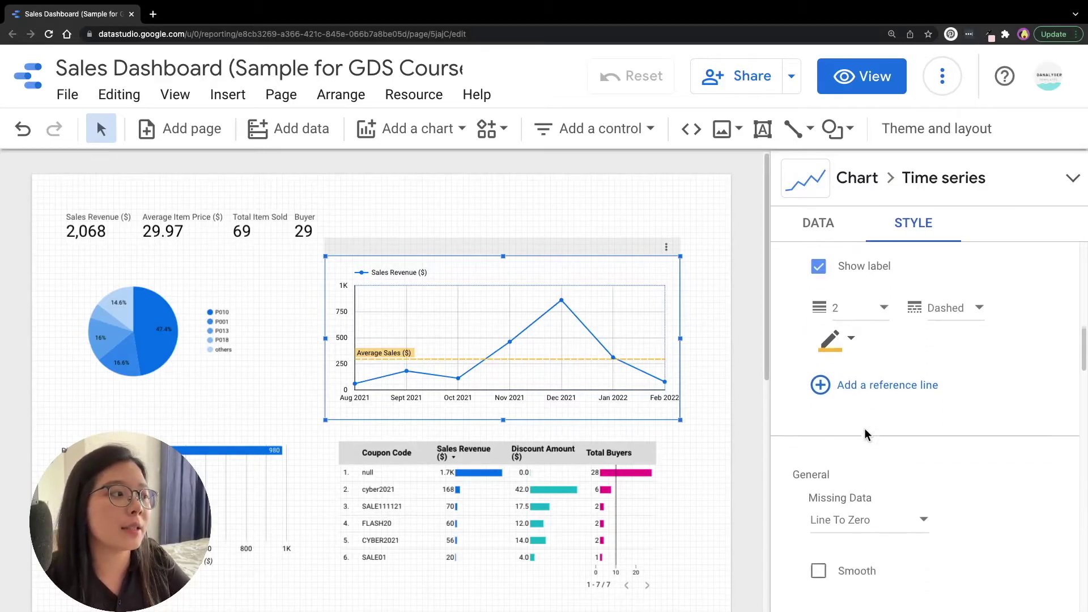
{"action": "scroll", "coordinate": [851, 382], "scroll_direction": "down", "scroll_amount": 1}
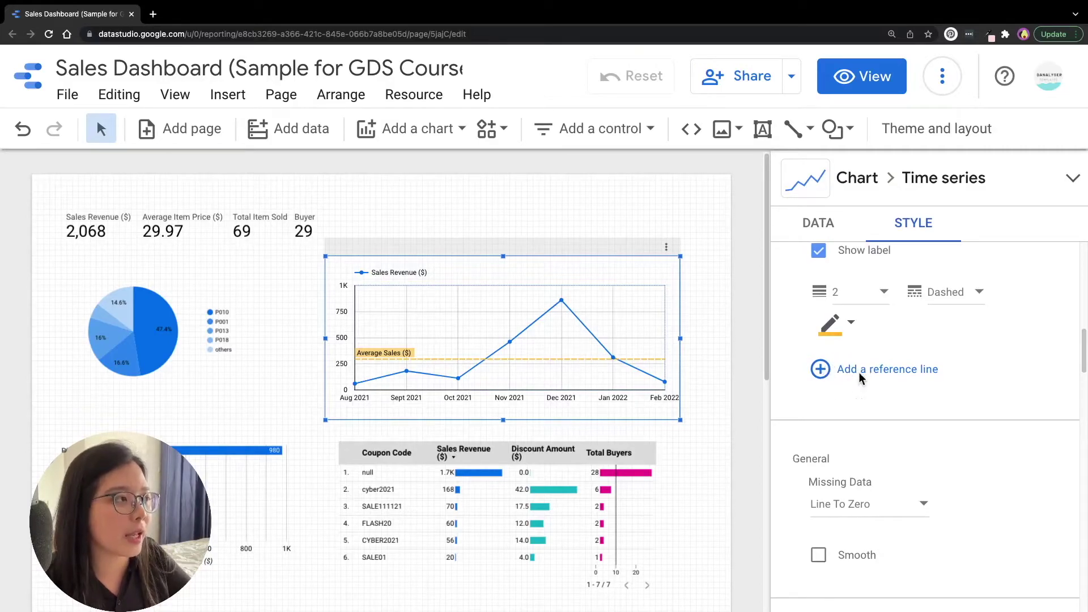
- Add a second reference line at constant value 500 labelled Bonus
{"action": "left_click", "coordinate": [859, 371]}
{"action": "scroll", "coordinate": [941, 367], "scroll_direction": "down", "scroll_amount": 3}
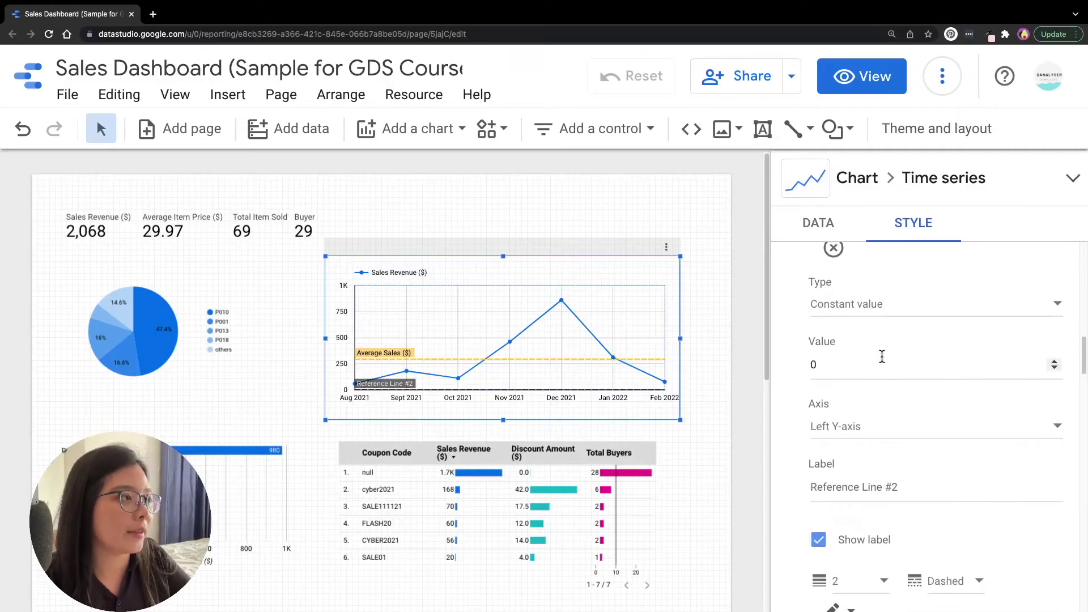
{"action": "left_click", "coordinate": [838, 368]}
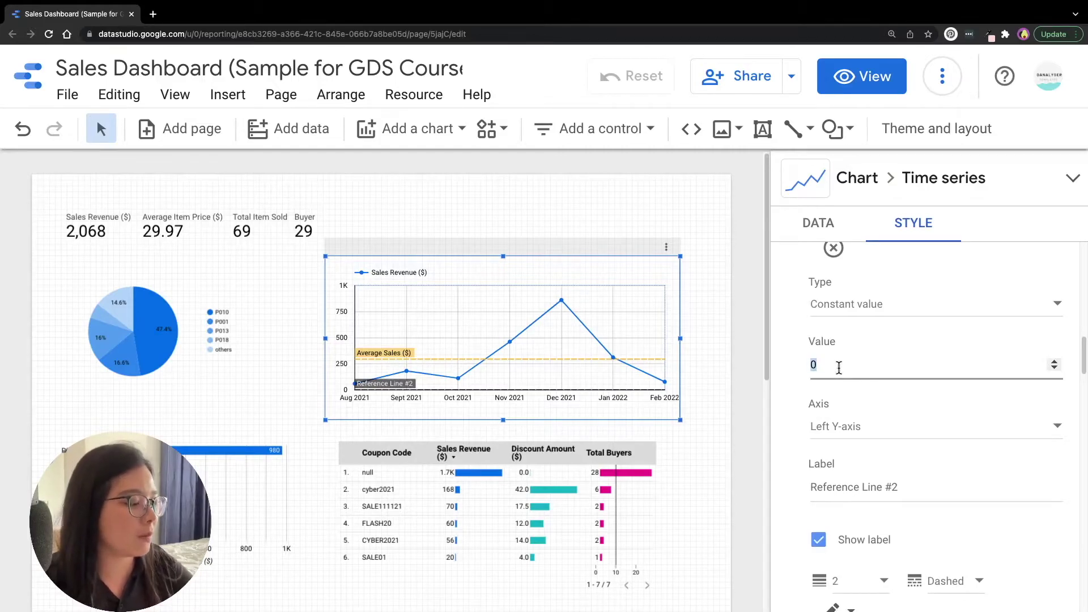
{"action": "type", "text": "50"}
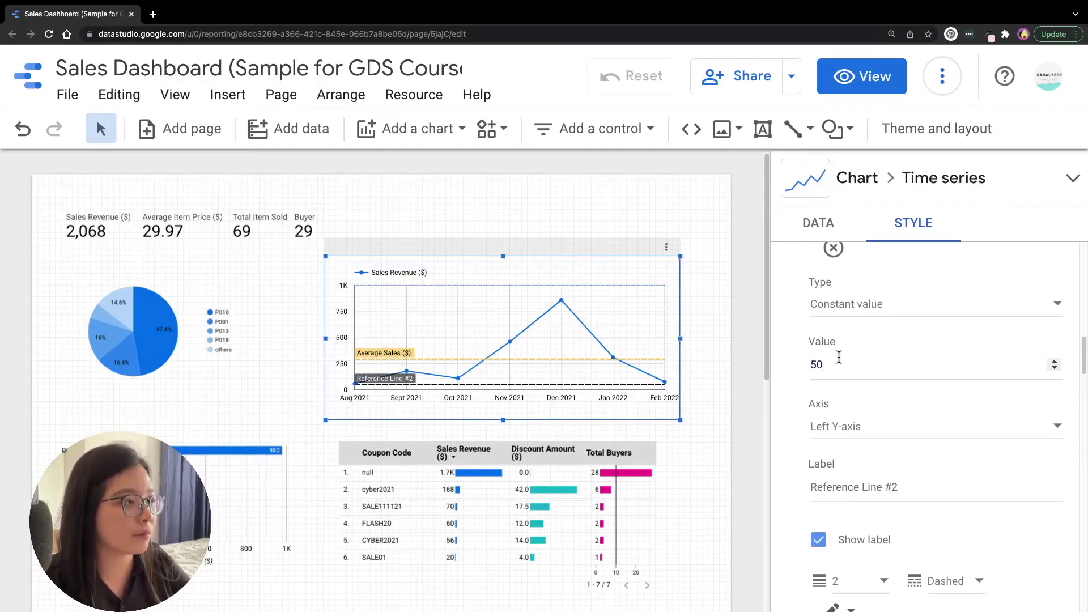
{"action": "type", "text": "0"}
{"action": "scroll", "coordinate": [926, 404], "scroll_direction": "down", "scroll_amount": 1}
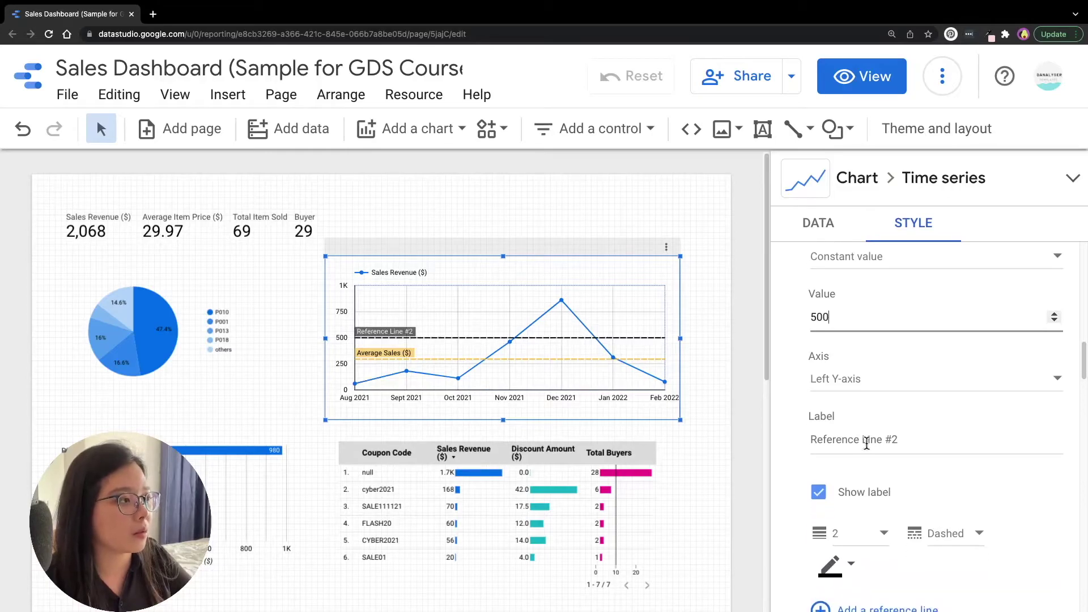
{"action": "left_click", "coordinate": [866, 442]}
{"action": "type", "text": "Bonu"}
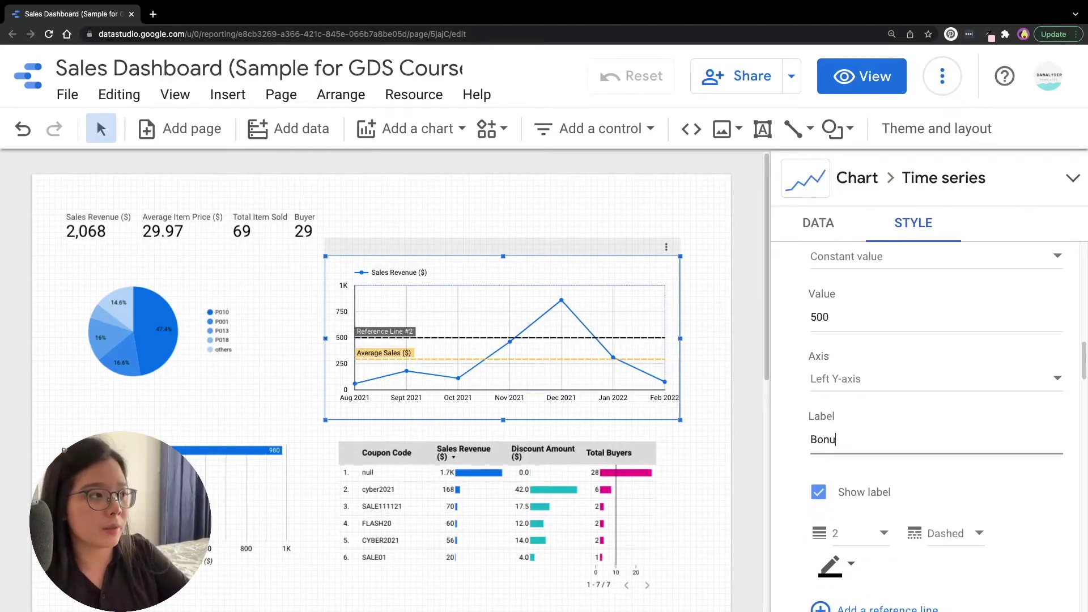
{"action": "type", "text": "s"}
{"action": "scroll", "coordinate": [850, 471], "scroll_direction": "down", "scroll_amount": 2}
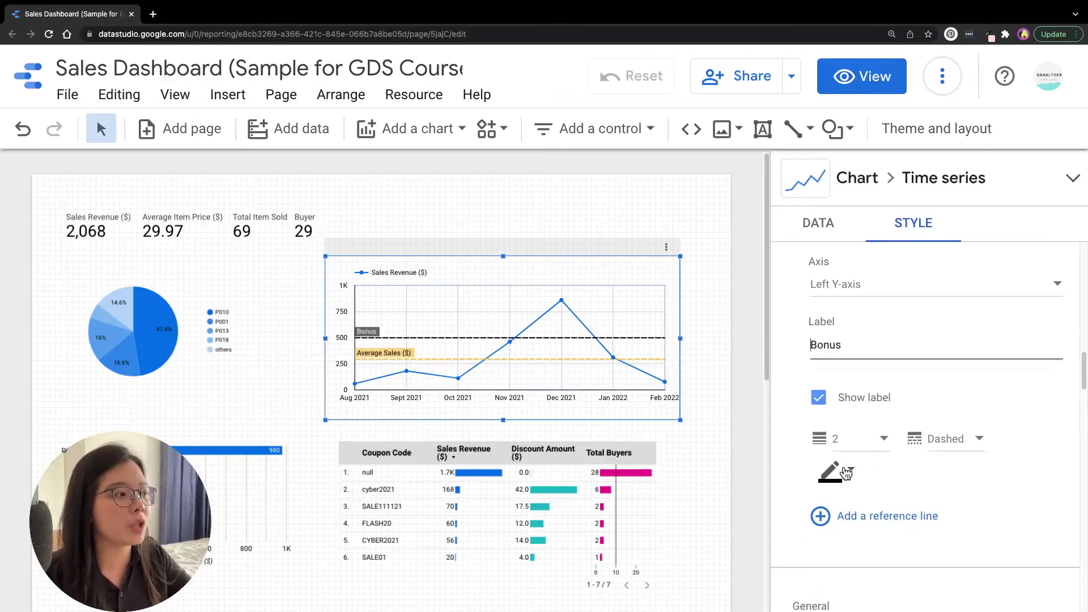
- Colour the Bonus line green and set its style to Dotted
{"action": "left_click", "coordinate": [846, 474]}
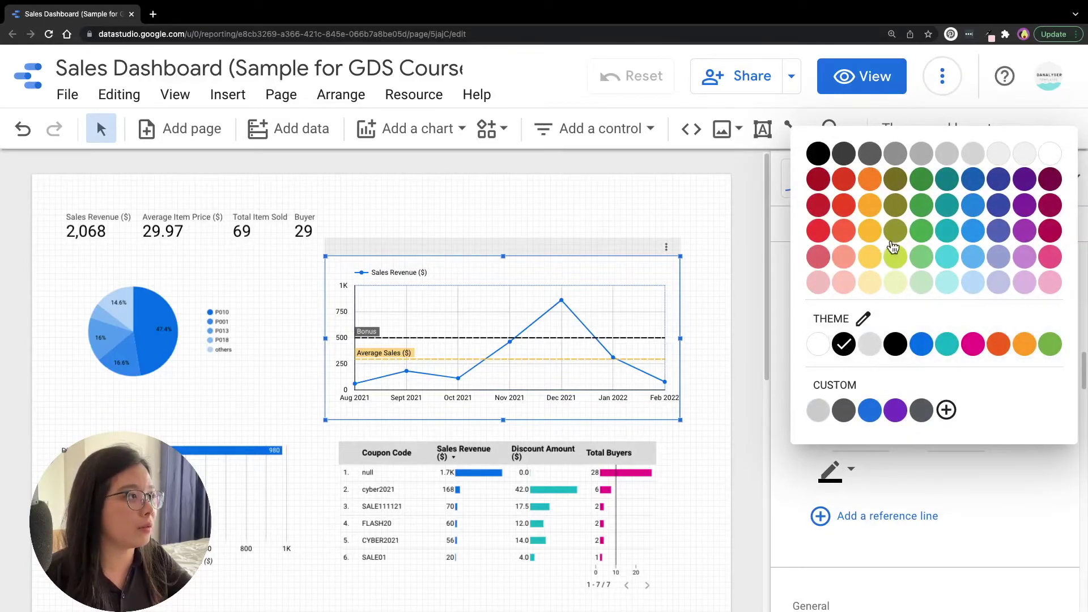
{"action": "left_click", "coordinate": [922, 231]}
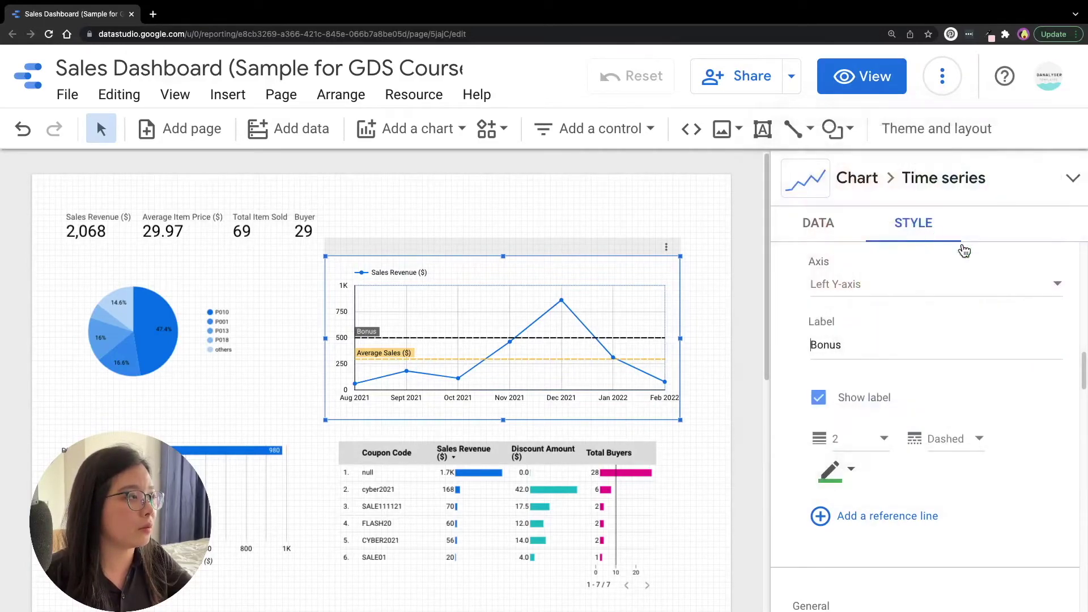
{"action": "left_click", "coordinate": [969, 434]}
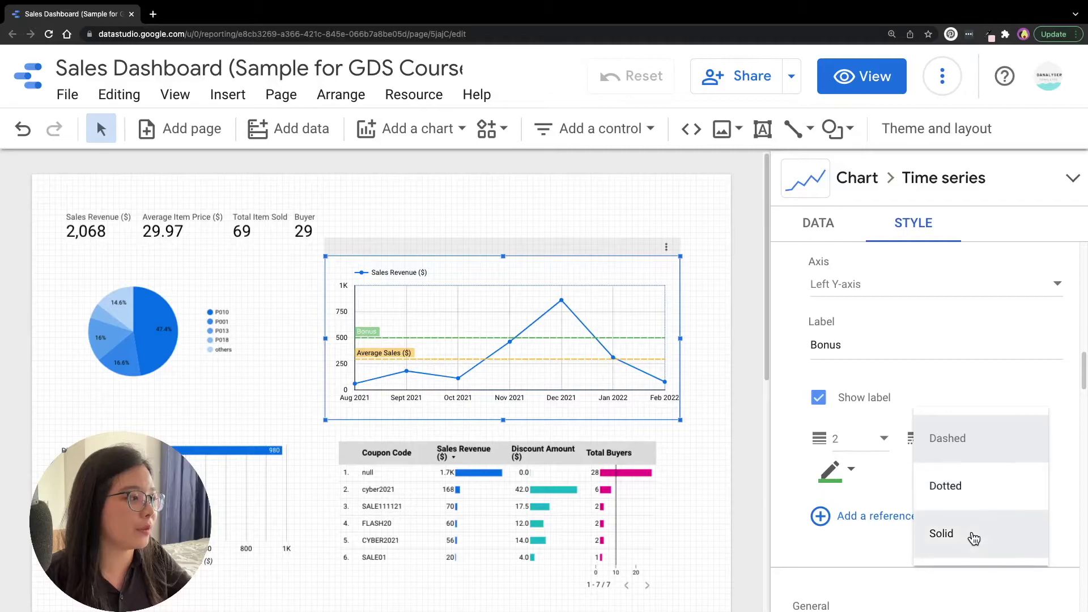
{"action": "left_click", "coordinate": [972, 486]}
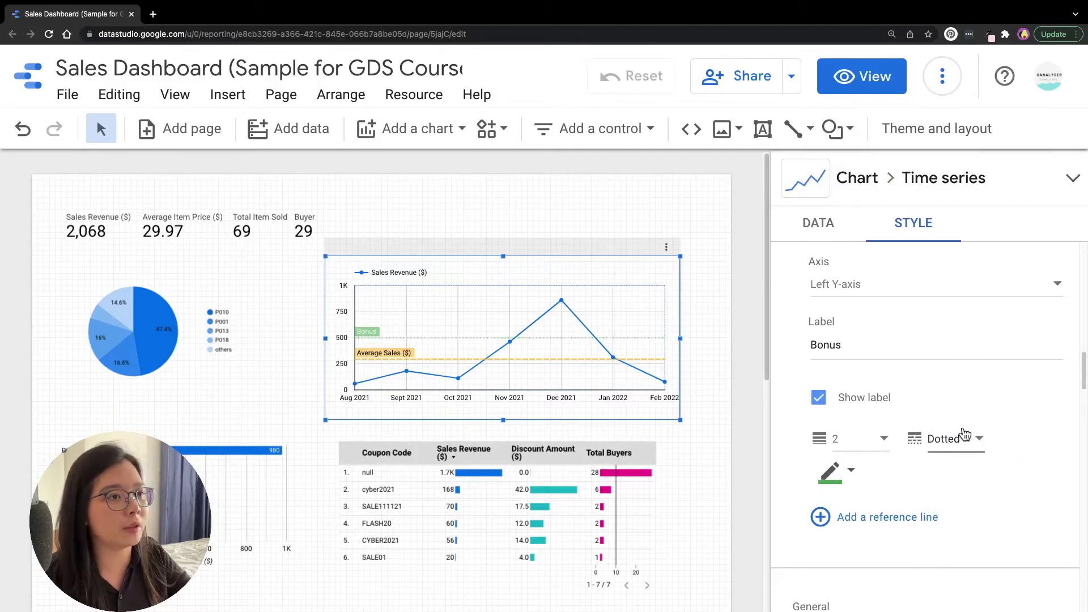
{"action": "left_click", "coordinate": [725, 382]}
{"action": "scroll", "coordinate": [724, 383], "scroll_direction": "down", "scroll_amount": 1}
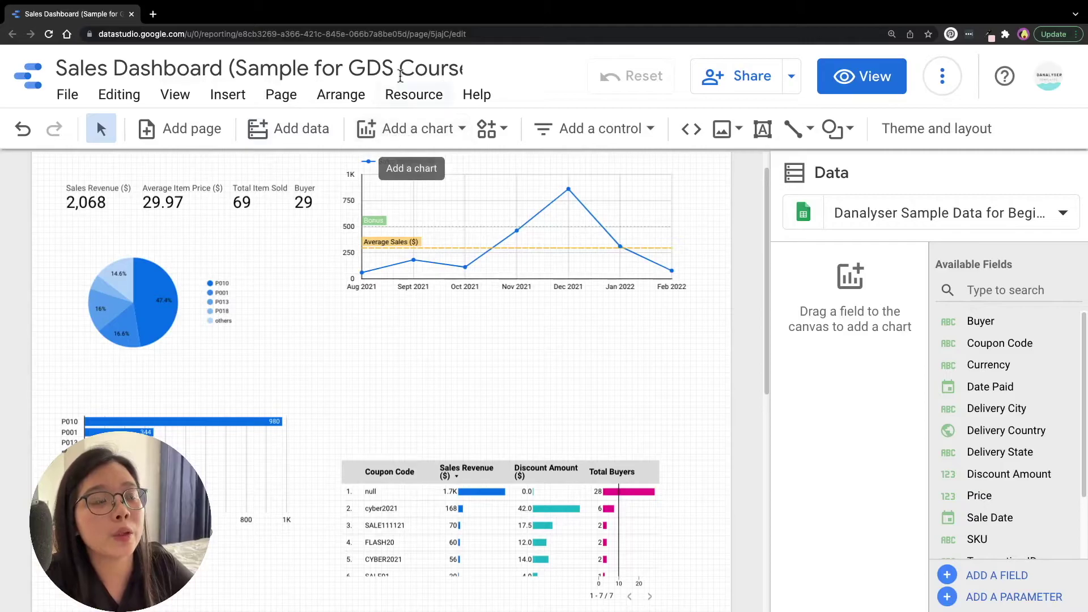
- Draw a Geo chart of Delivery Country below the time series and select it
{"action": "left_click", "coordinate": [405, 139]}
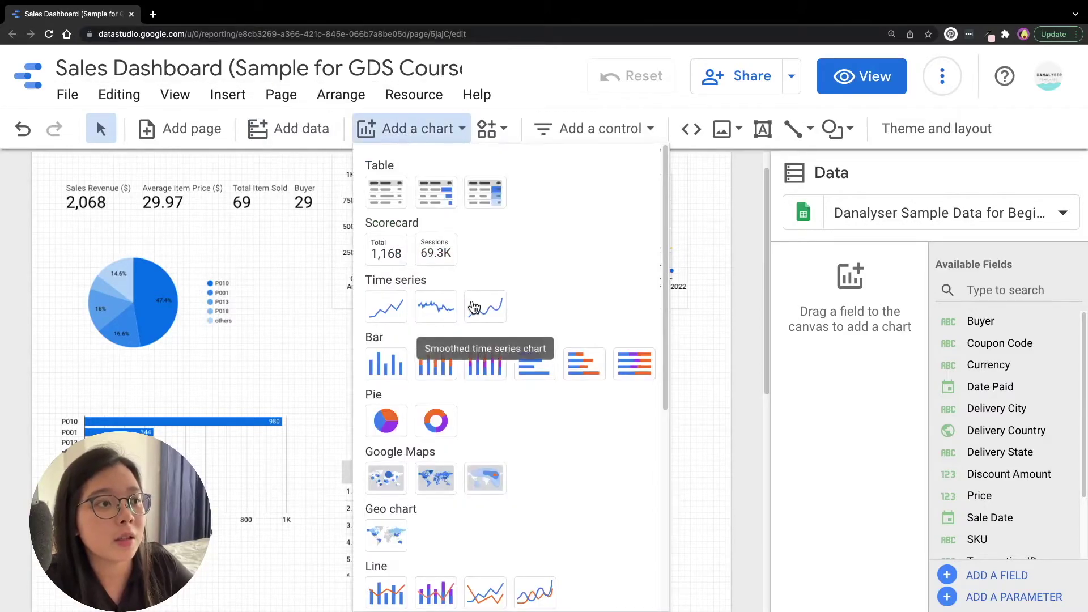
{"action": "scroll", "coordinate": [473, 306], "scroll_direction": "down", "scroll_amount": 1}
{"action": "scroll", "coordinate": [474, 306], "scroll_direction": "down", "scroll_amount": 1}
{"action": "scroll", "coordinate": [479, 294], "scroll_direction": "down", "scroll_amount": 2}
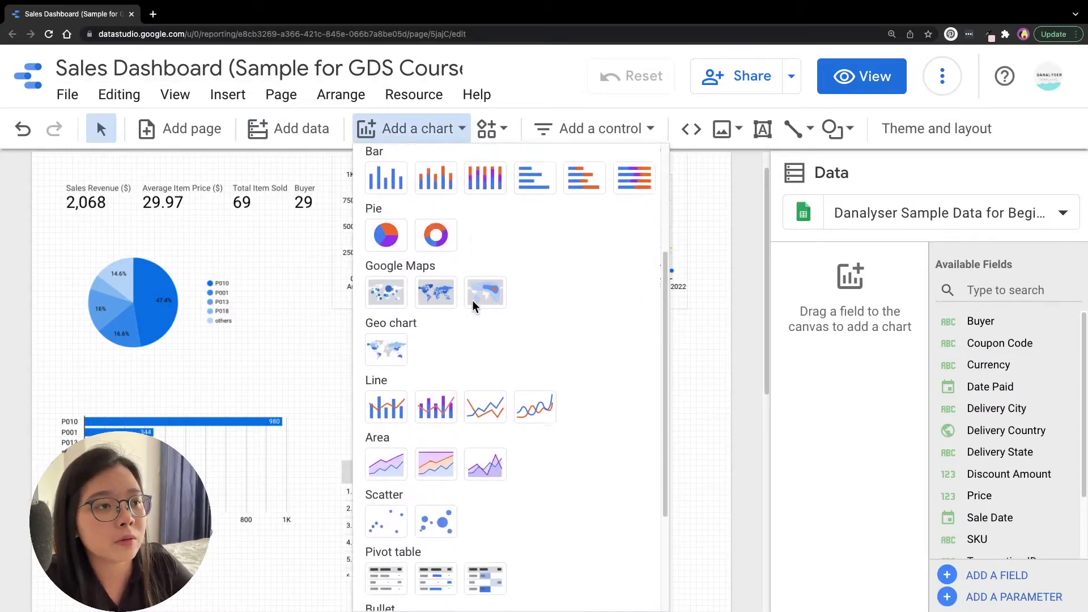
{"action": "scroll", "coordinate": [447, 307], "scroll_direction": "down", "scroll_amount": 1}
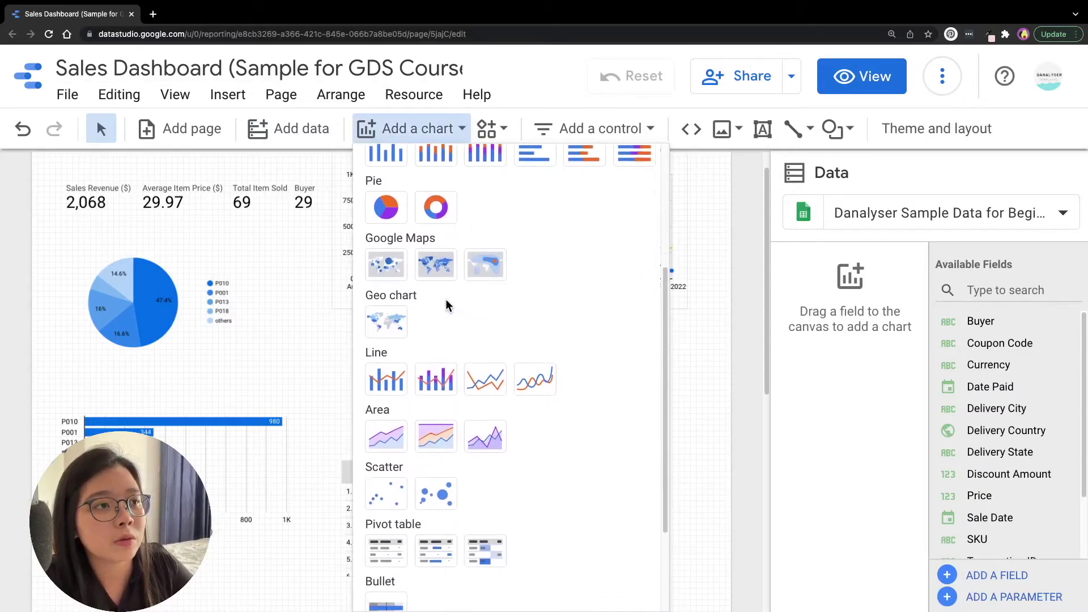
{"action": "left_click", "coordinate": [386, 321]}
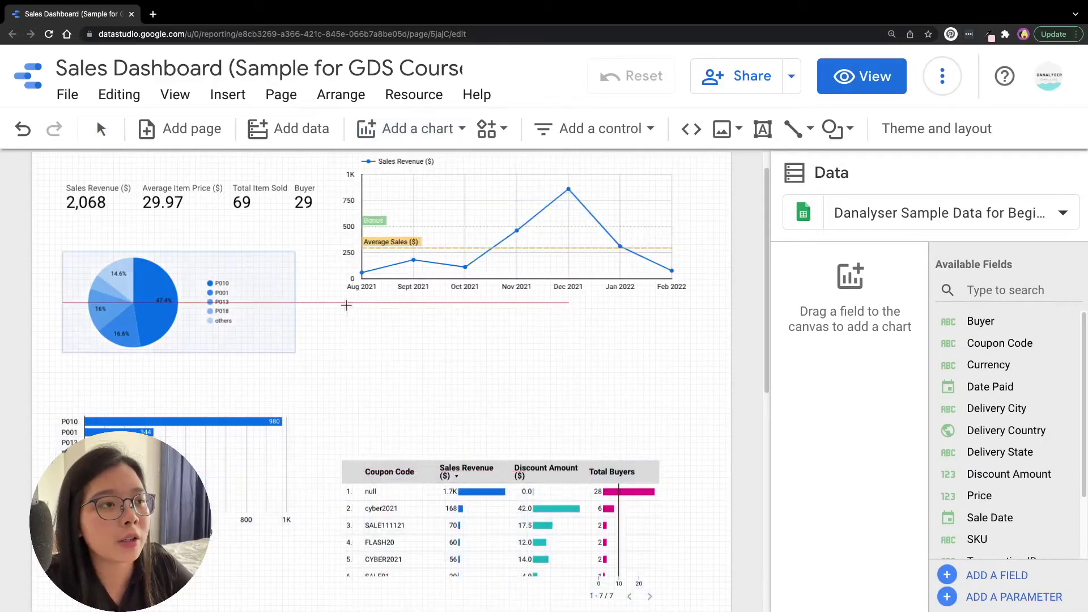
{"action": "mouse_move", "coordinate": [347, 307]}
{"action": "left_mouse_down"}
{"action": "mouse_move", "coordinate": [569, 465]}
{"action": "mouse_move", "coordinate": [574, 549]}
{"action": "left_mouse_up"}
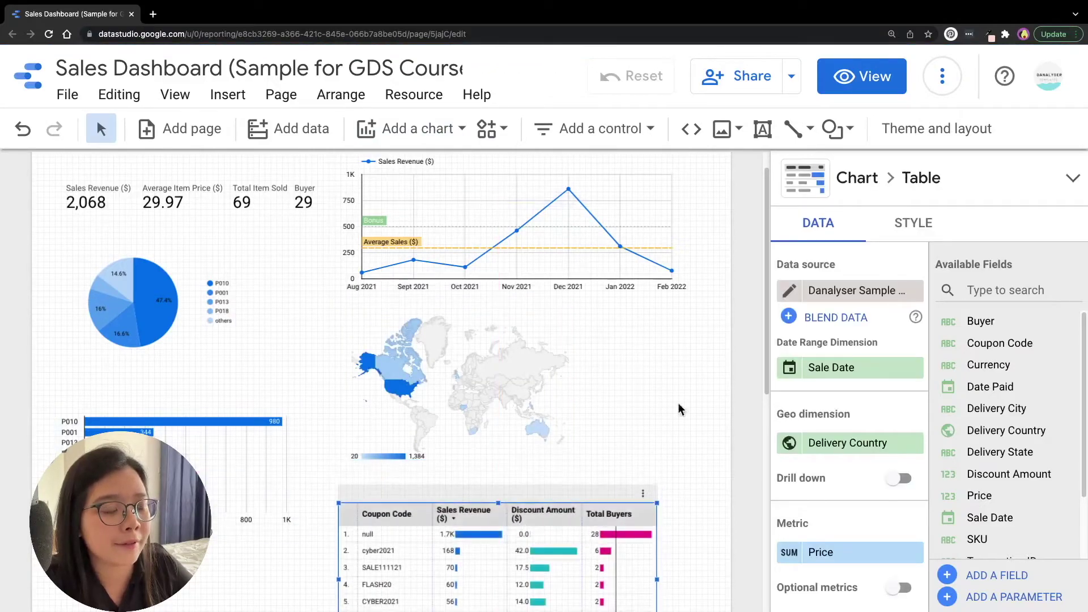
{"action": "scroll", "coordinate": [699, 314], "scroll_direction": "down", "scroll_amount": 1}
{"action": "scroll", "coordinate": [683, 301], "scroll_direction": "down", "scroll_amount": 3}
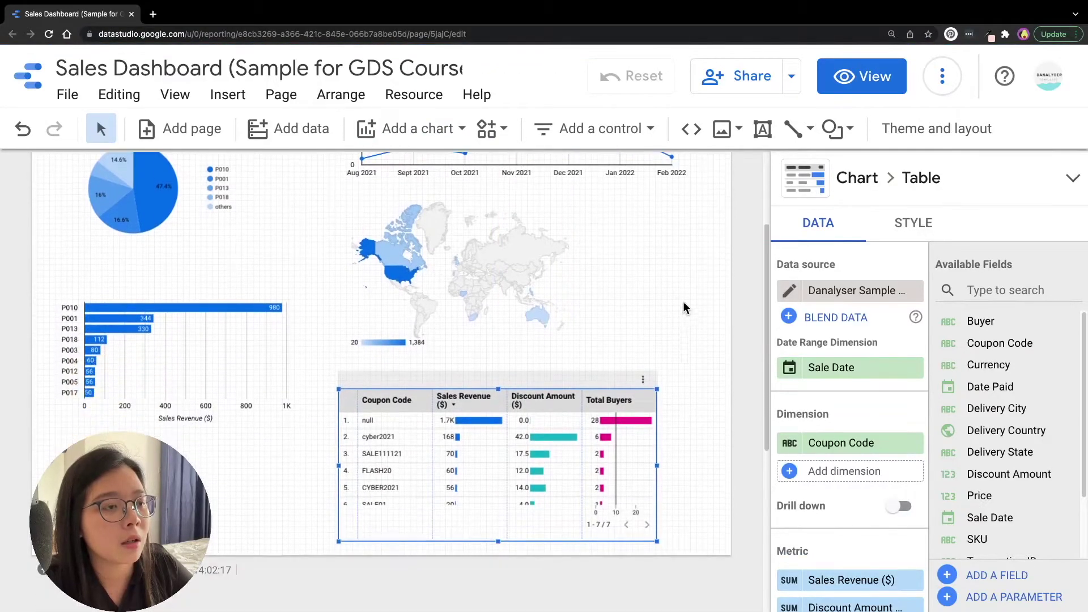
{"action": "left_click", "coordinate": [547, 260]}
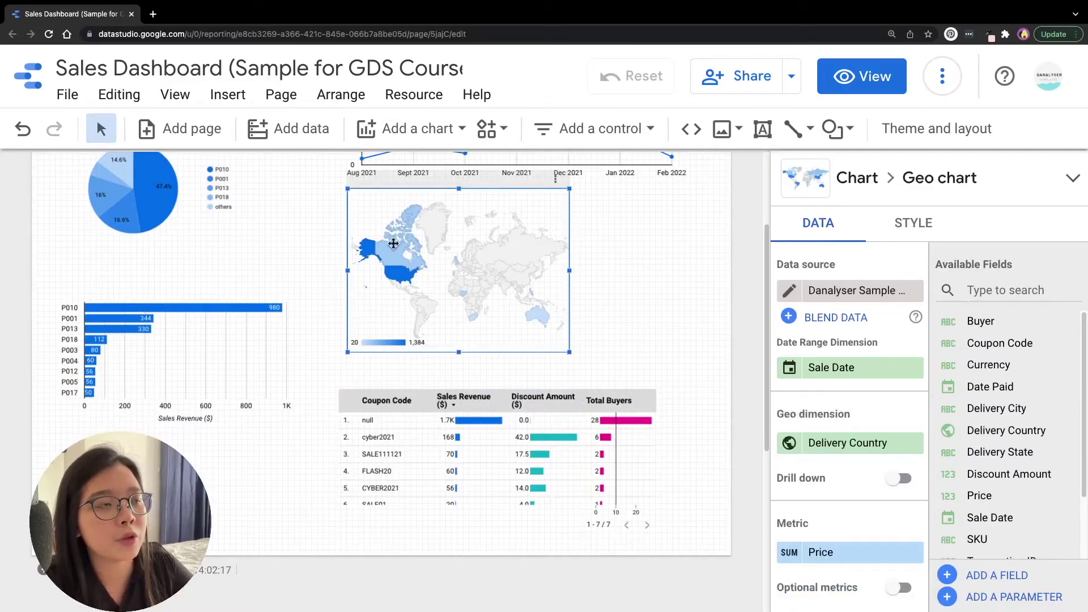
{"action": "scroll", "coordinate": [865, 324], "scroll_direction": "down", "scroll_amount": 1}
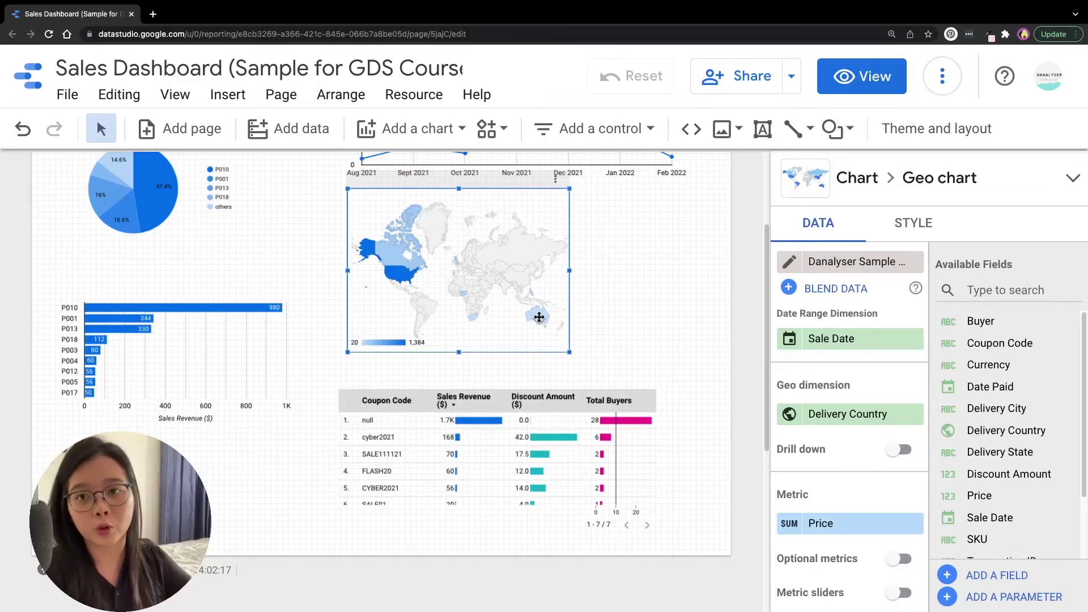
- Drag the geo chart a few pixels lower on the canvas
{"action": "left_click_drag", "start_coordinate": [519, 285], "coordinate": [522, 288]}
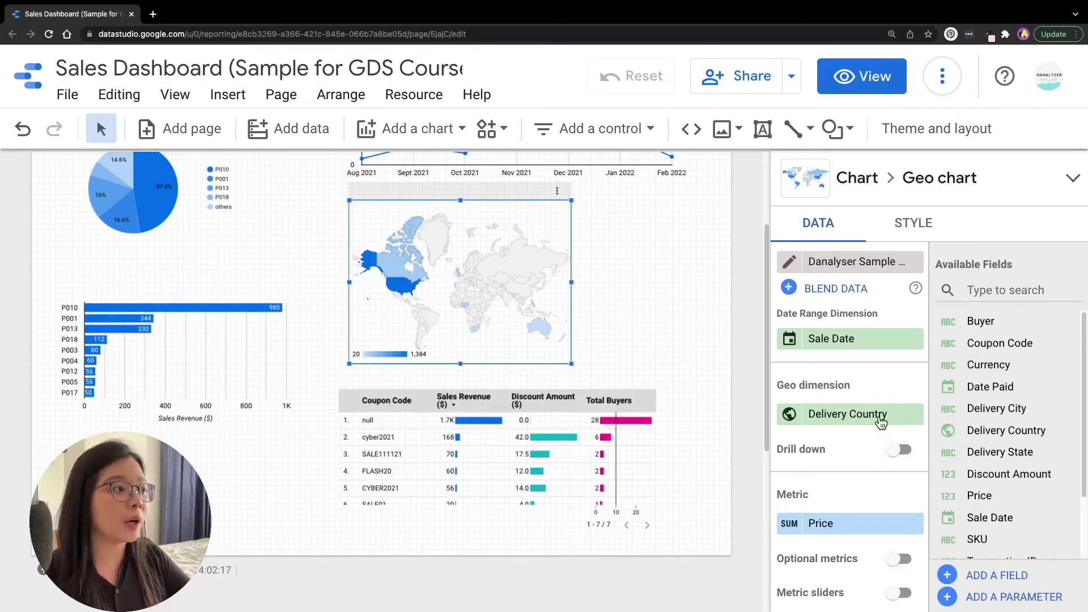
{"action": "scroll", "coordinate": [886, 383], "scroll_direction": "down", "scroll_amount": 1}
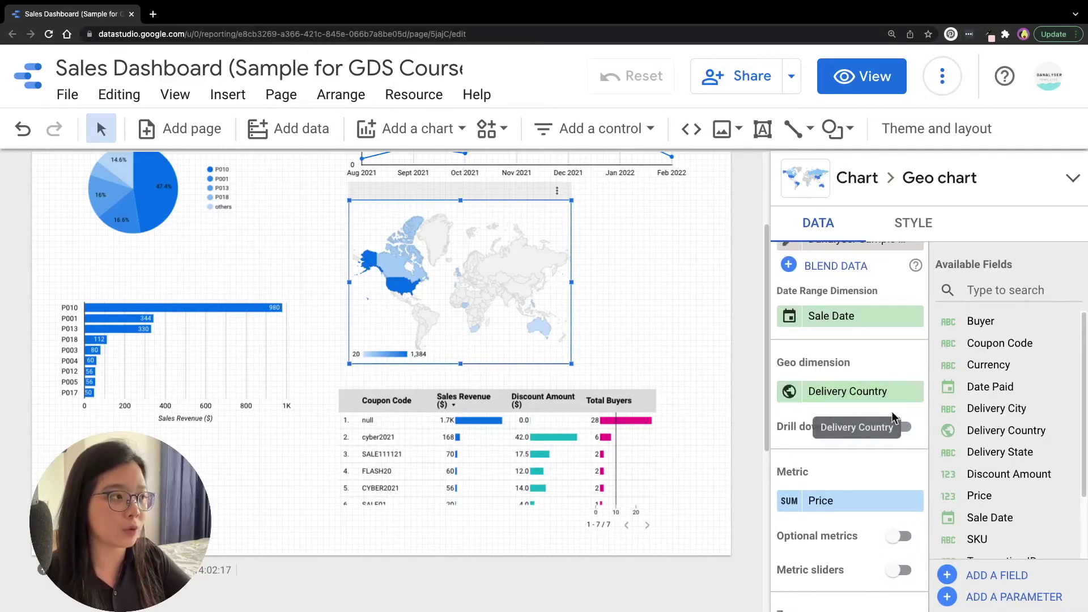
{"action": "scroll", "coordinate": [893, 451], "scroll_direction": "down", "scroll_amount": 1}
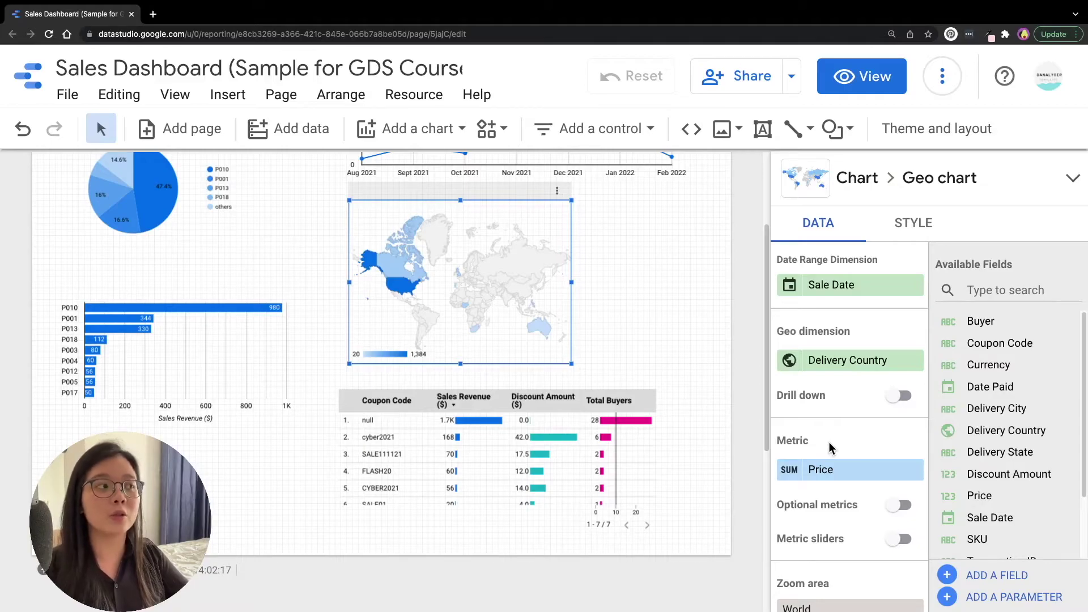
{"action": "scroll", "coordinate": [827, 444], "scroll_direction": "up", "scroll_amount": 1}
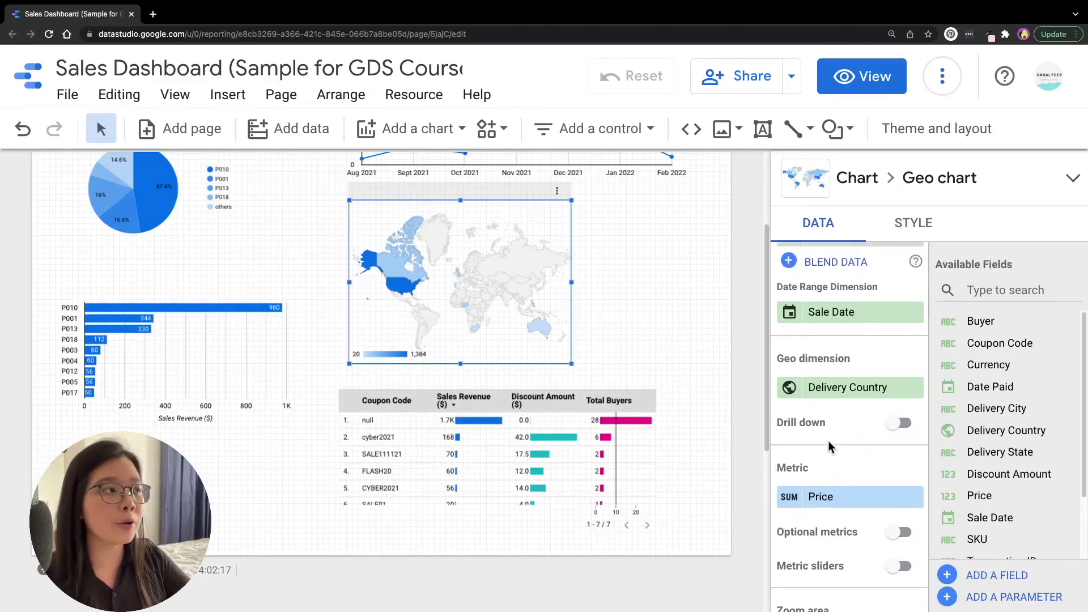
{"action": "scroll", "coordinate": [812, 315], "scroll_direction": "up", "scroll_amount": 1}
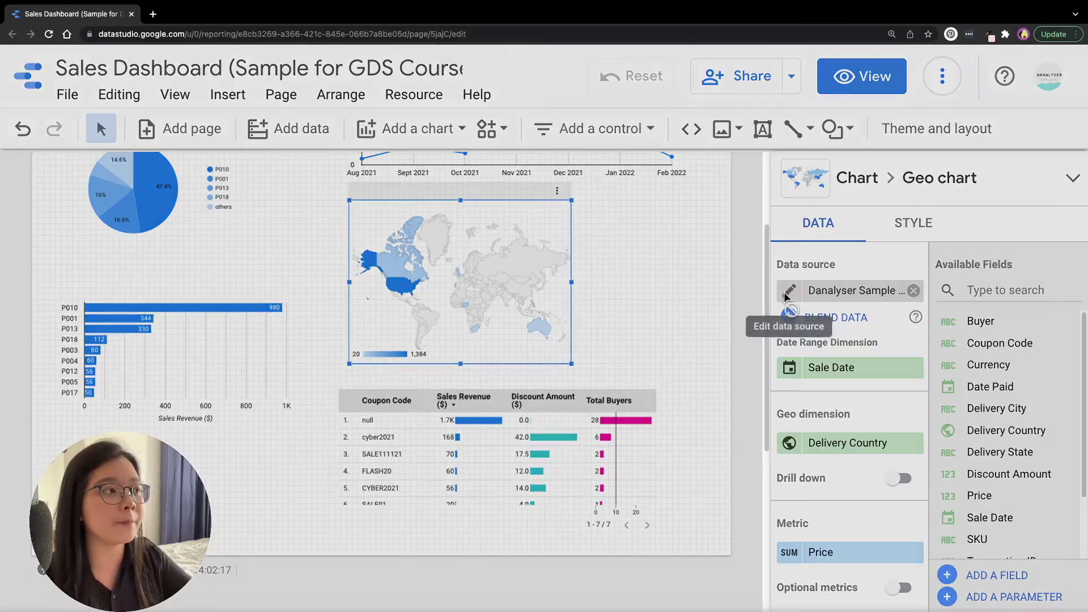
{"action": "left_click", "coordinate": [788, 294]}
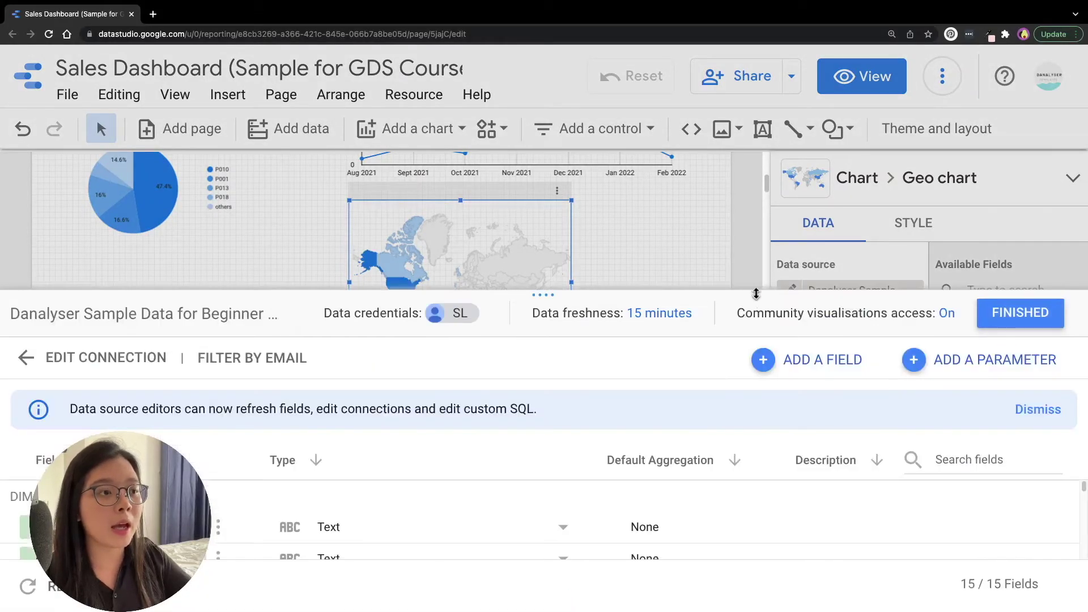
{"action": "left_click_drag", "start_coordinate": [559, 288], "coordinate": [587, 27]}
{"action": "scroll", "coordinate": [225, 389], "scroll_direction": "down", "scroll_amount": 1}
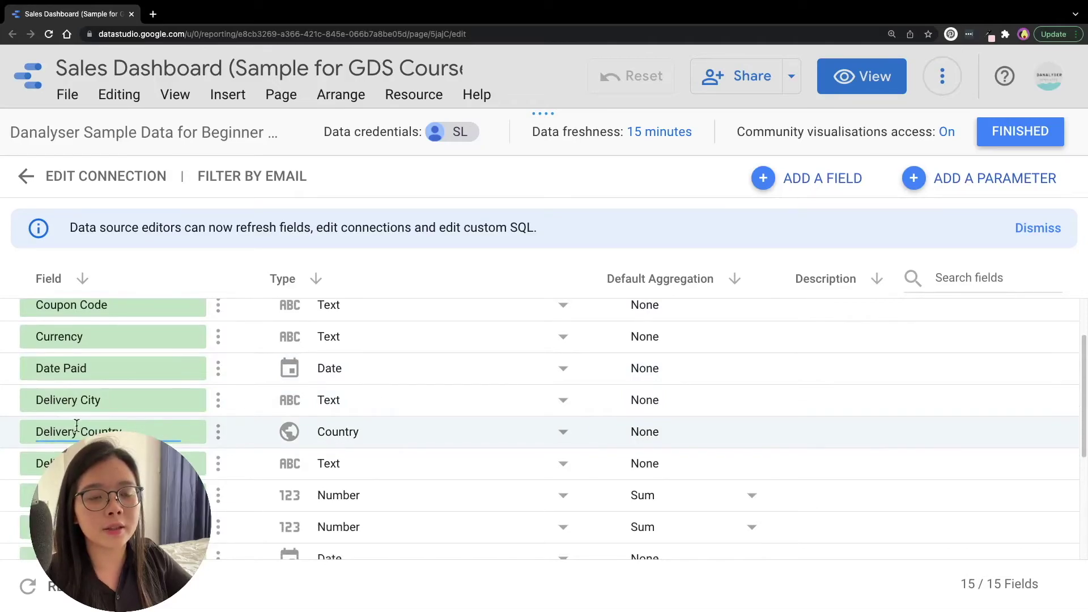
{"action": "left_click", "coordinate": [349, 439]}
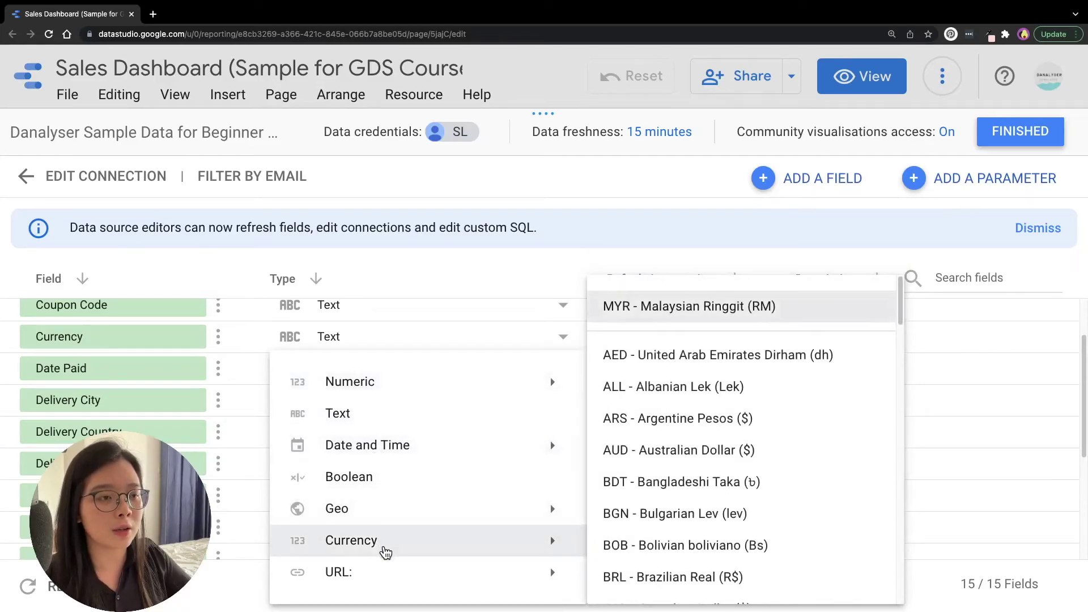
{"action": "mouse_move", "coordinate": [336, 509]}
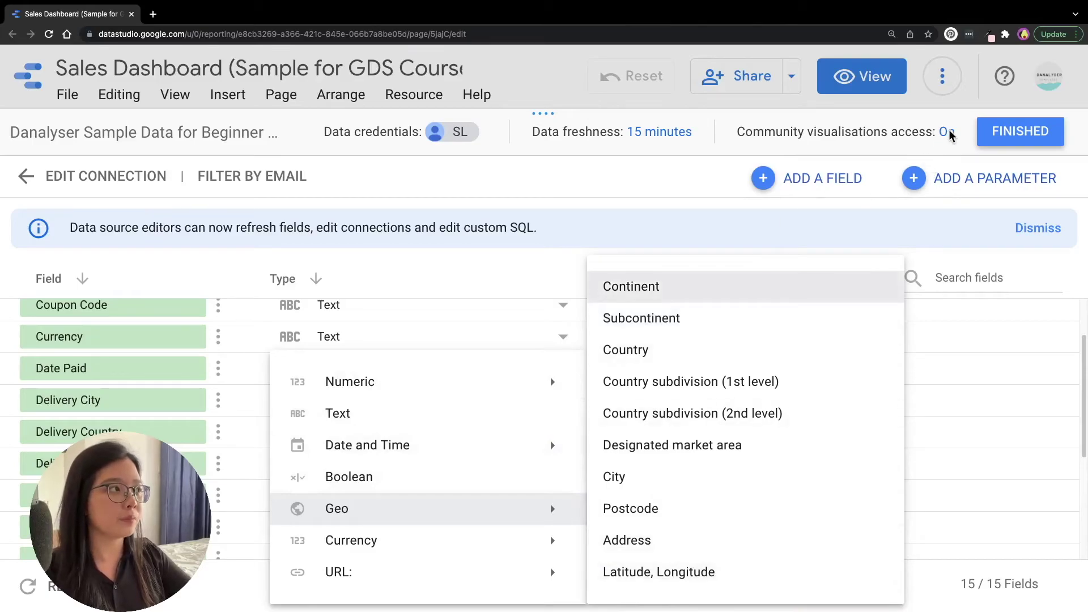
{"action": "left_click", "coordinate": [1022, 129]}
{"action": "left_click", "coordinate": [1032, 134]}
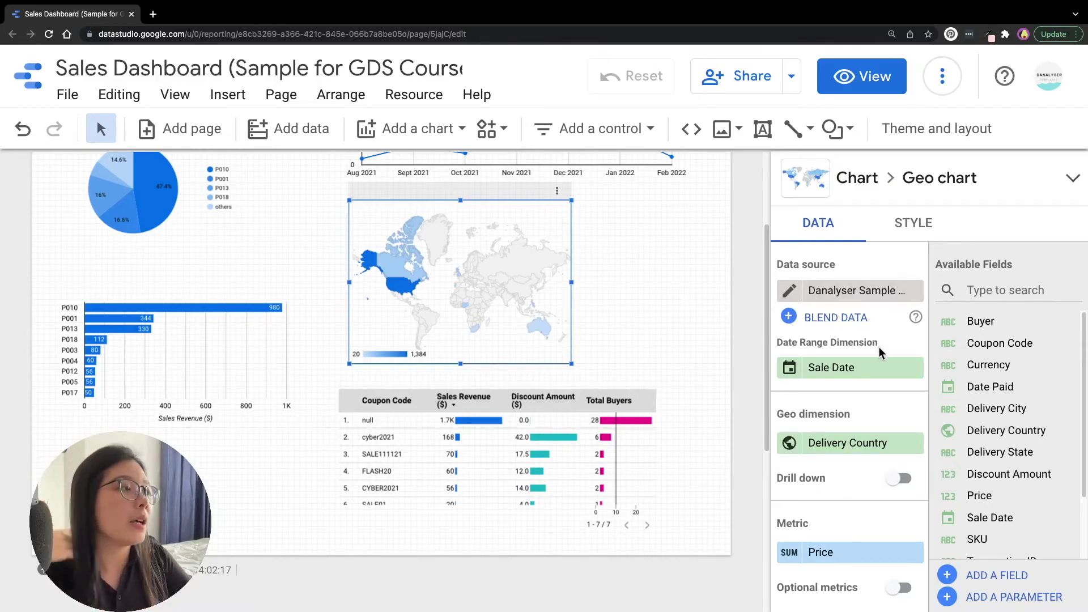
{"action": "scroll", "coordinate": [881, 353], "scroll_direction": "down", "scroll_amount": 1}
{"action": "scroll", "coordinate": [880, 353], "scroll_direction": "down", "scroll_amount": 1}
{"action": "scroll", "coordinate": [850, 366], "scroll_direction": "down", "scroll_amount": 2}
{"action": "scroll", "coordinate": [817, 383], "scroll_direction": "down", "scroll_amount": 1}
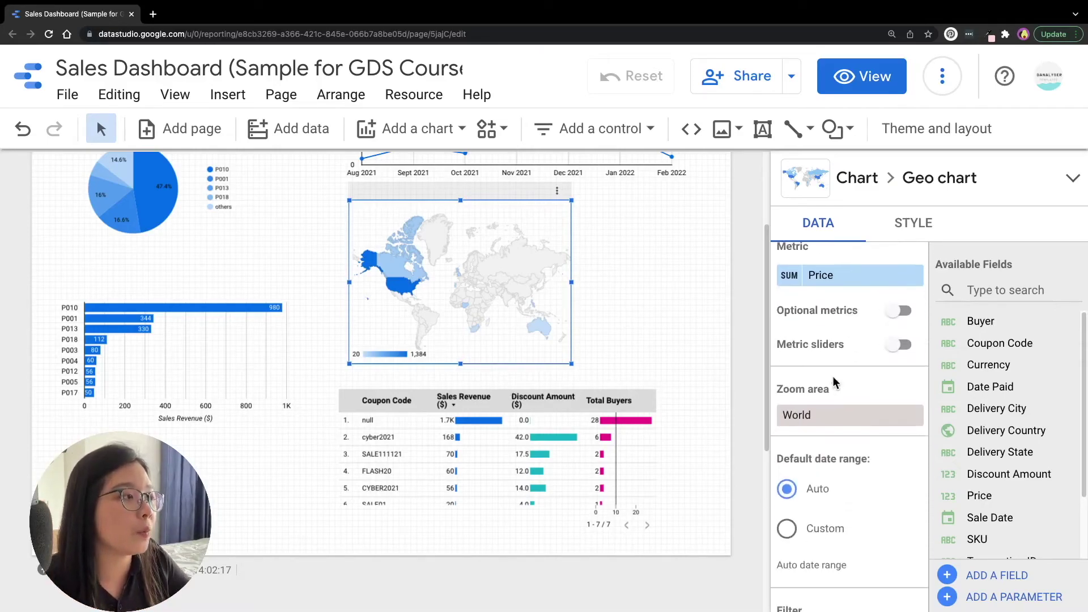
{"action": "scroll", "coordinate": [809, 389], "scroll_direction": "down", "scroll_amount": 1}
{"action": "scroll", "coordinate": [814, 364], "scroll_direction": "down", "scroll_amount": 1}
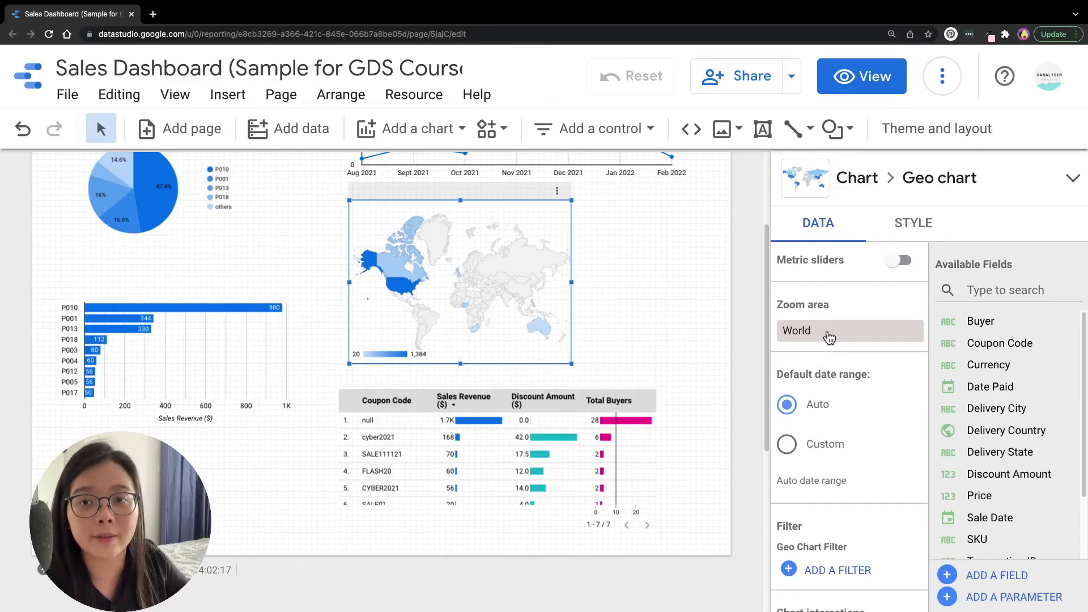
{"action": "scroll", "coordinate": [829, 338], "scroll_direction": "up", "scroll_amount": 1}
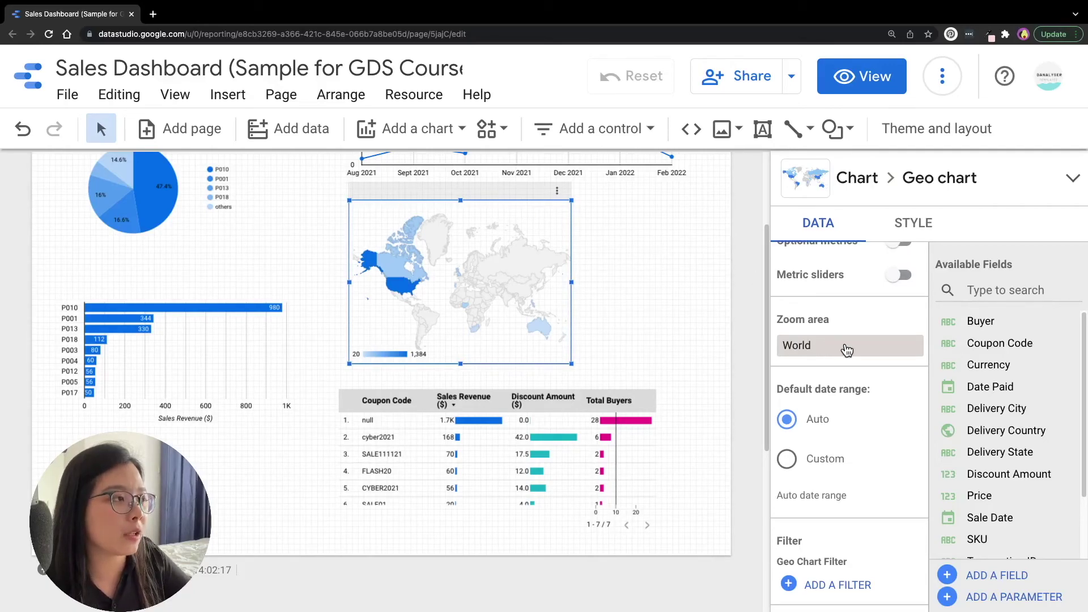
{"action": "left_click", "coordinate": [831, 350]}
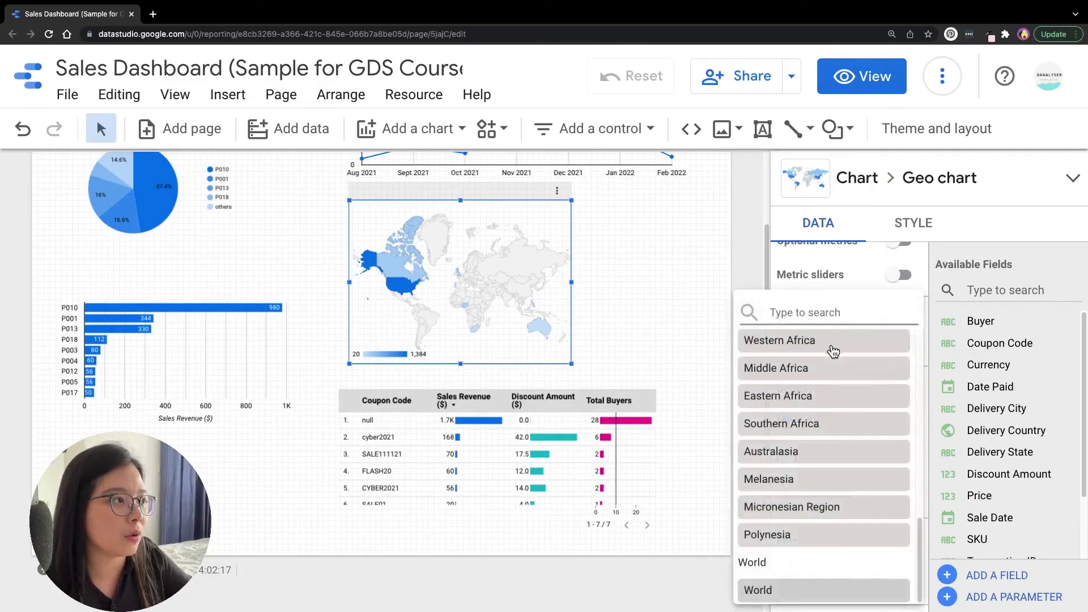
{"action": "scroll", "coordinate": [860, 517], "scroll_direction": "up", "scroll_amount": 2}
{"action": "scroll", "coordinate": [860, 516], "scroll_direction": "up", "scroll_amount": 5}
{"action": "scroll", "coordinate": [859, 517], "scroll_direction": "up", "scroll_amount": 1}
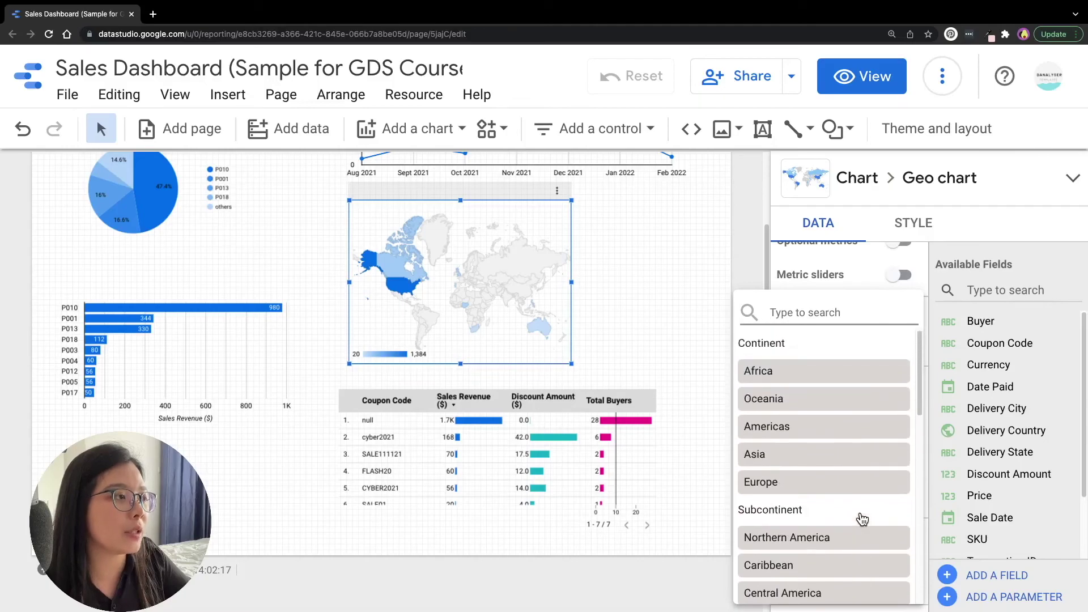
{"action": "scroll", "coordinate": [794, 448], "scroll_direction": "down", "scroll_amount": 1}
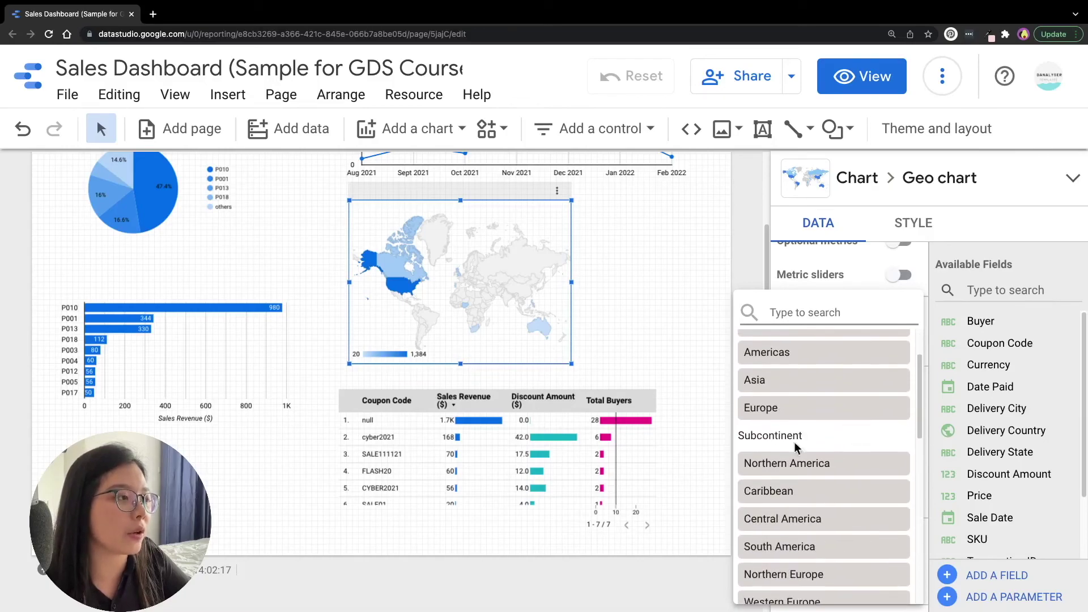
{"action": "scroll", "coordinate": [815, 449], "scroll_direction": "up", "scroll_amount": 1}
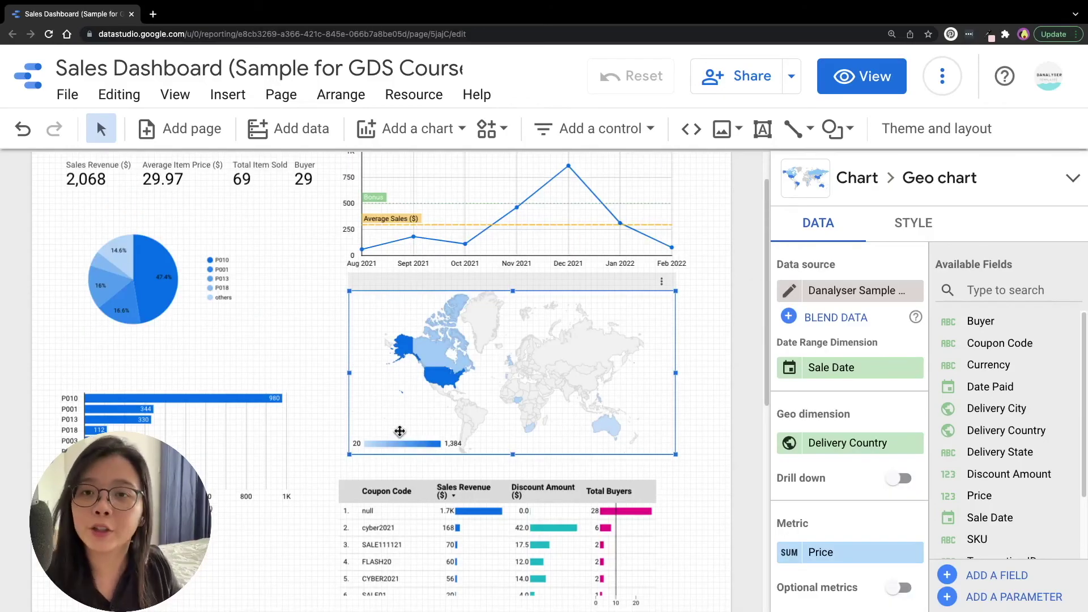